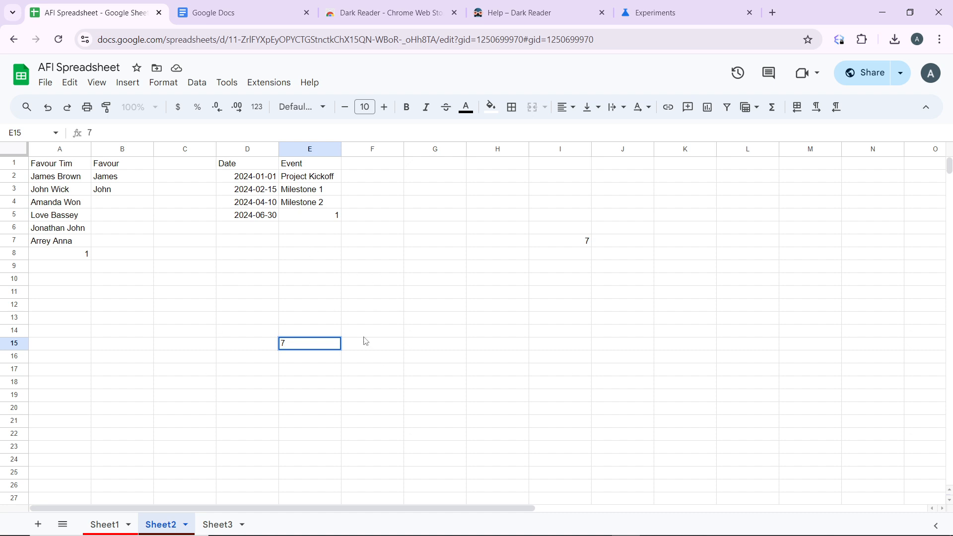
Discard the unfinished entry in cell E15, and check Sheet1 before returning to Sheet2
key("Escape")
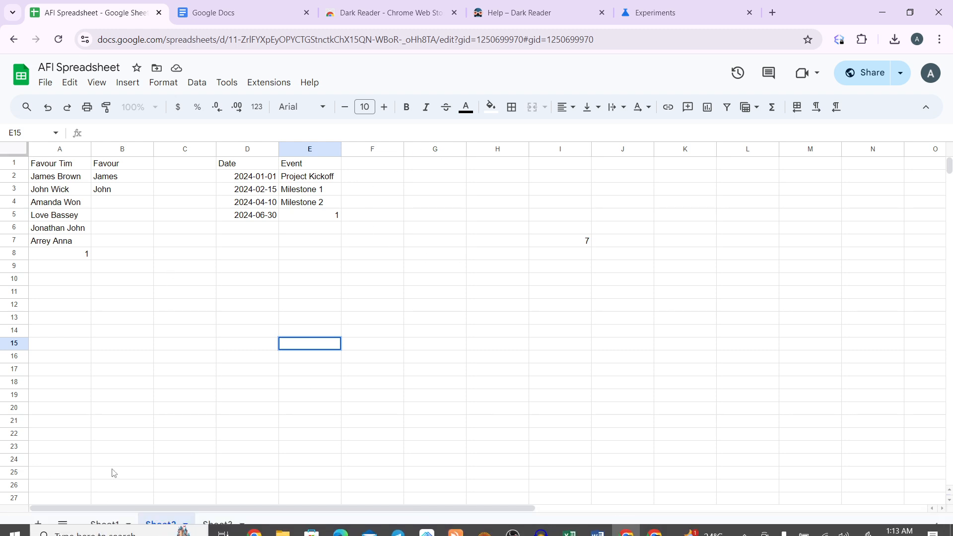
left_click(105, 524)
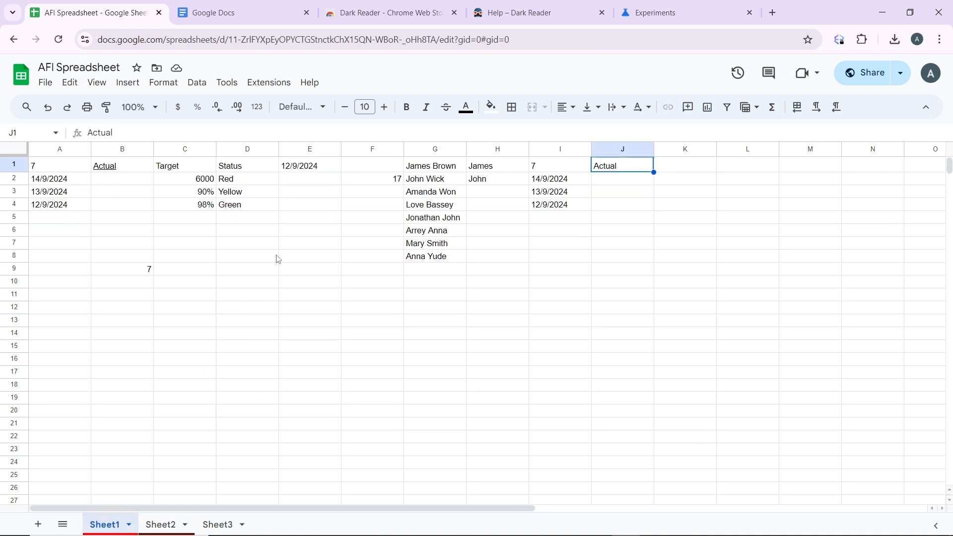
left_click(178, 525)
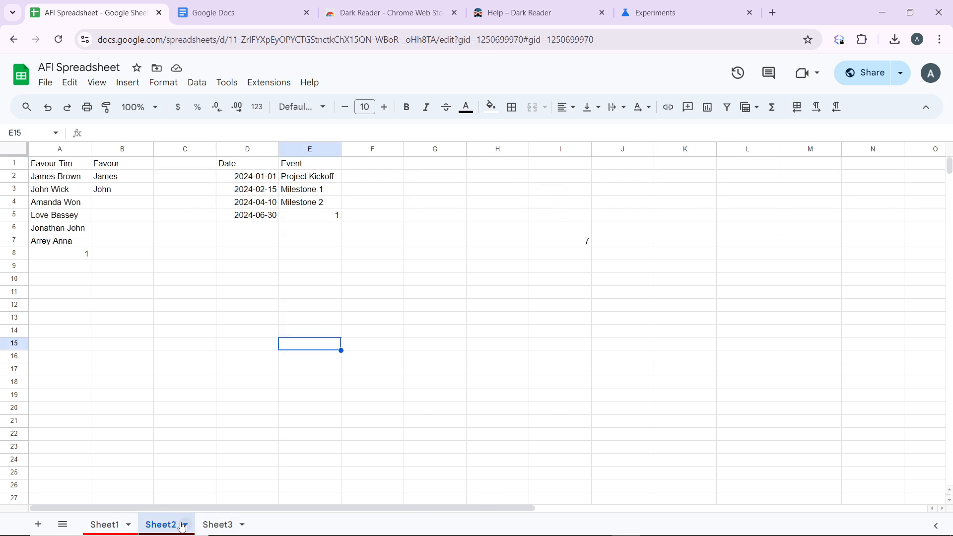
Enter the numbers 20, 21 and 30 in cells G1 to G3 of Sheet2
left_click(426, 169)
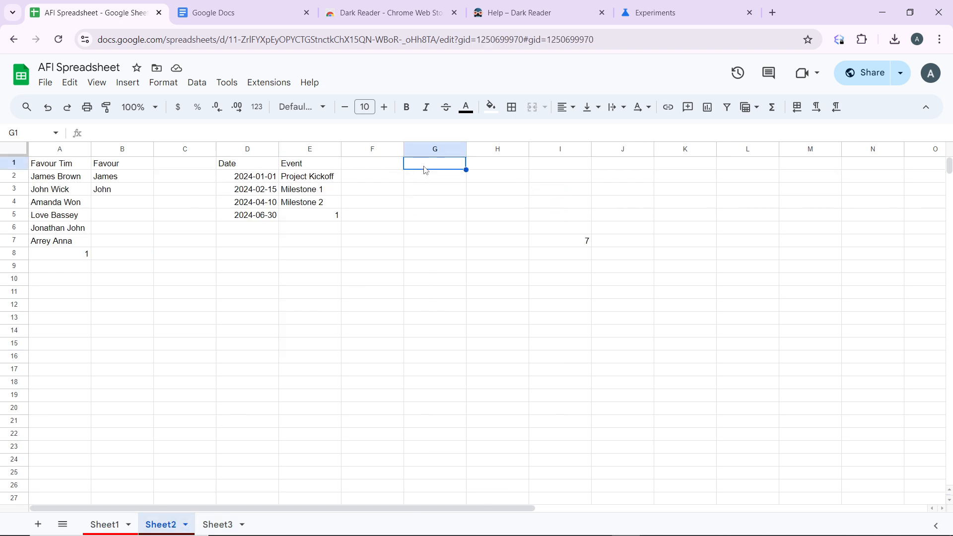
type("20")
left_click(424, 179)
type("21")
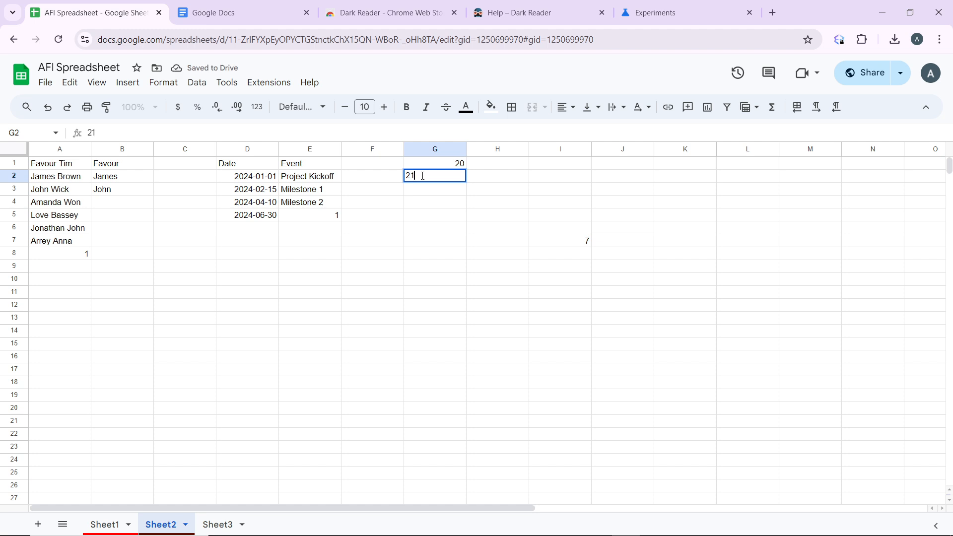
left_click(424, 191)
type("30")
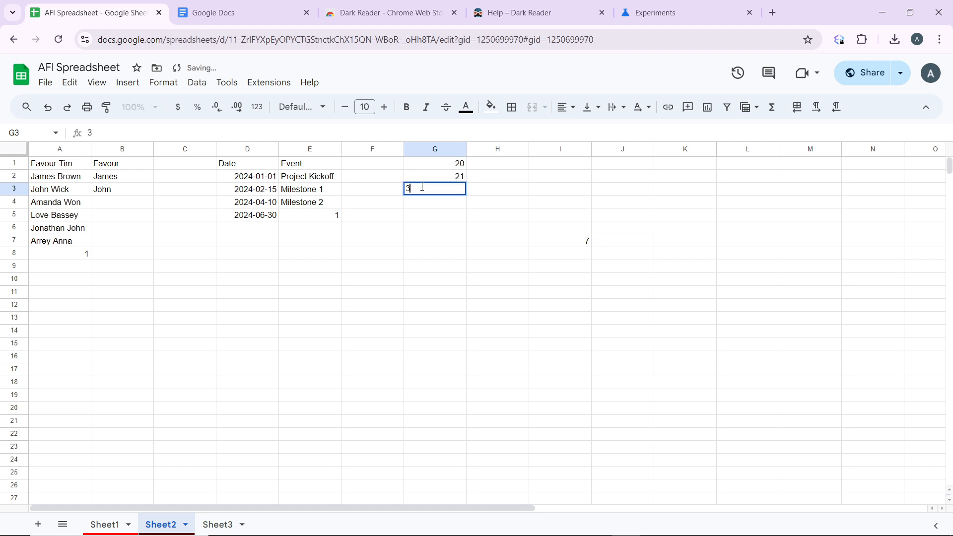
Enter the numbers 40, 10 and 20 in cells H1 to H3
left_click(490, 168)
type("40")
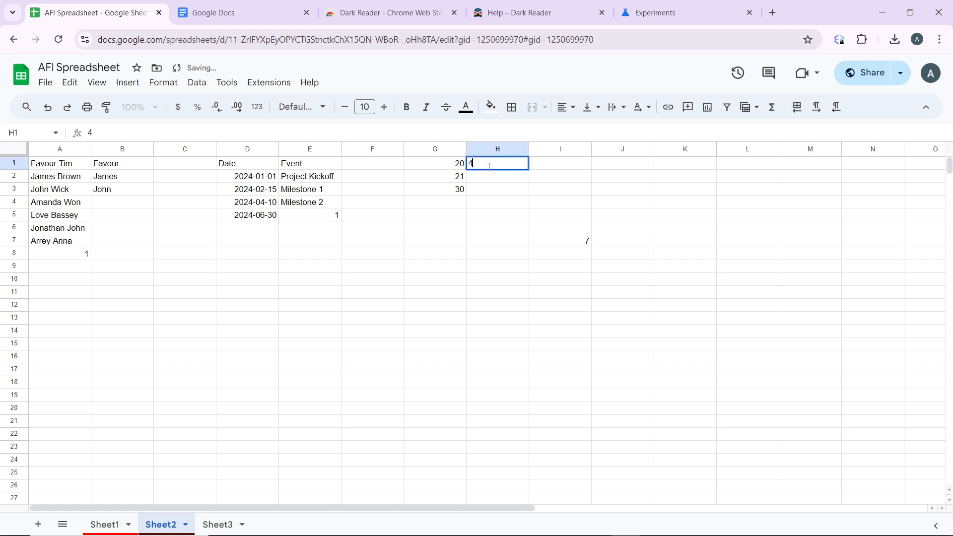
left_click(487, 181)
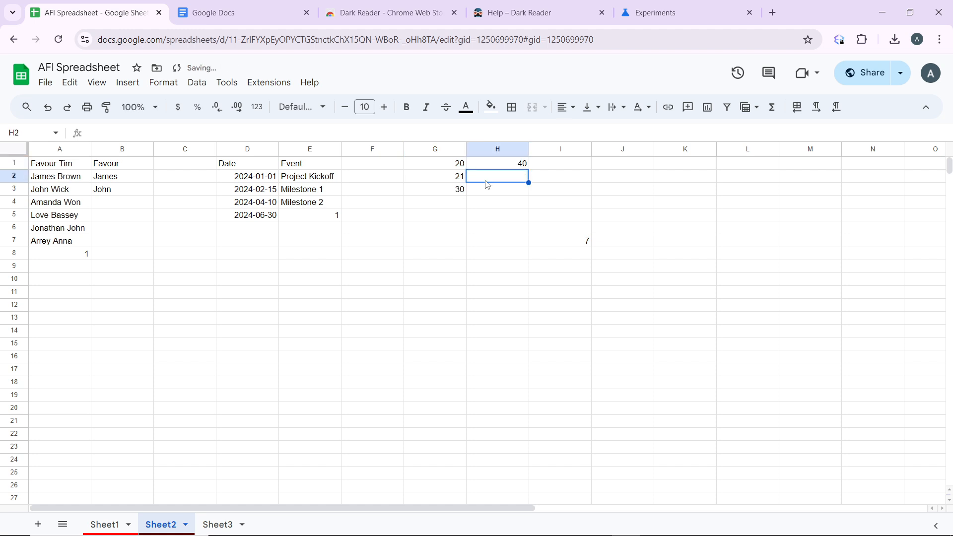
type("10")
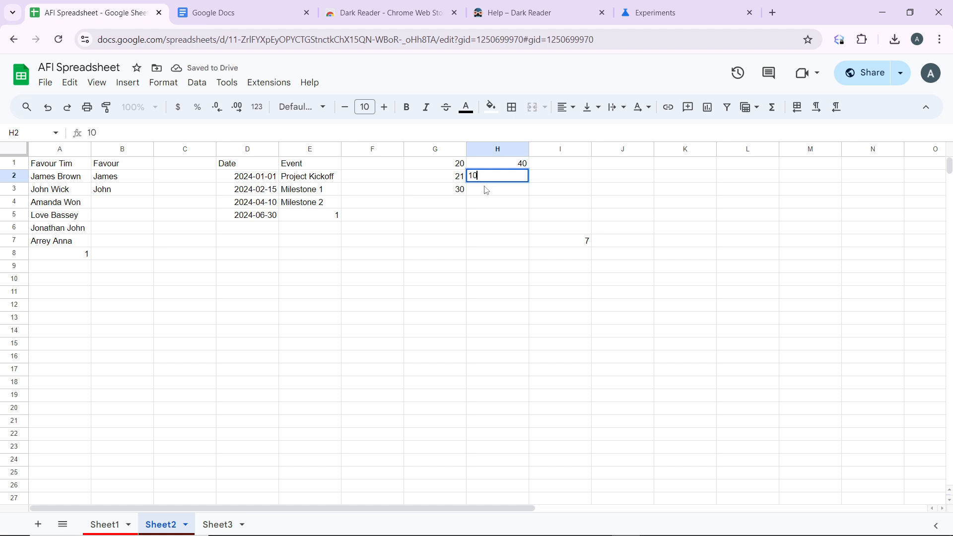
left_click(484, 187)
type("20")
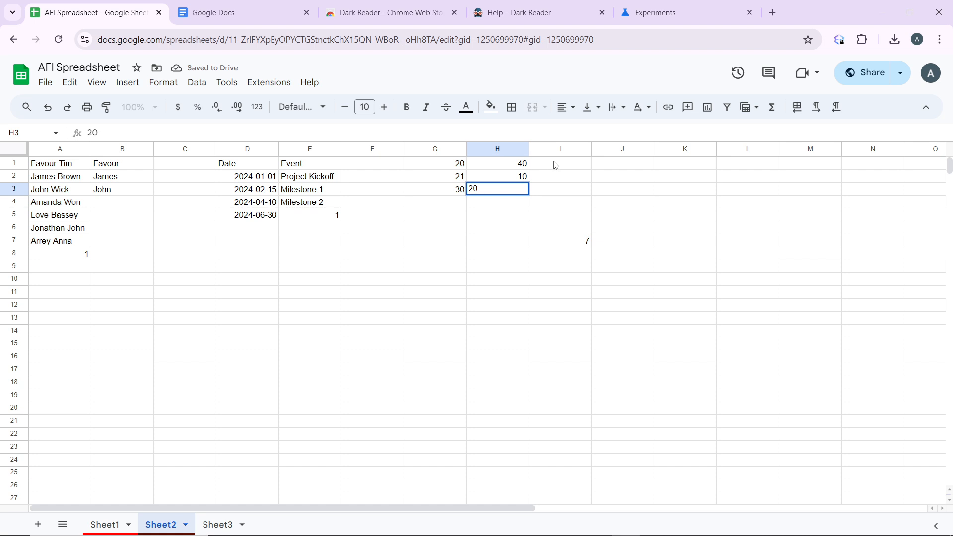
left_click(556, 165)
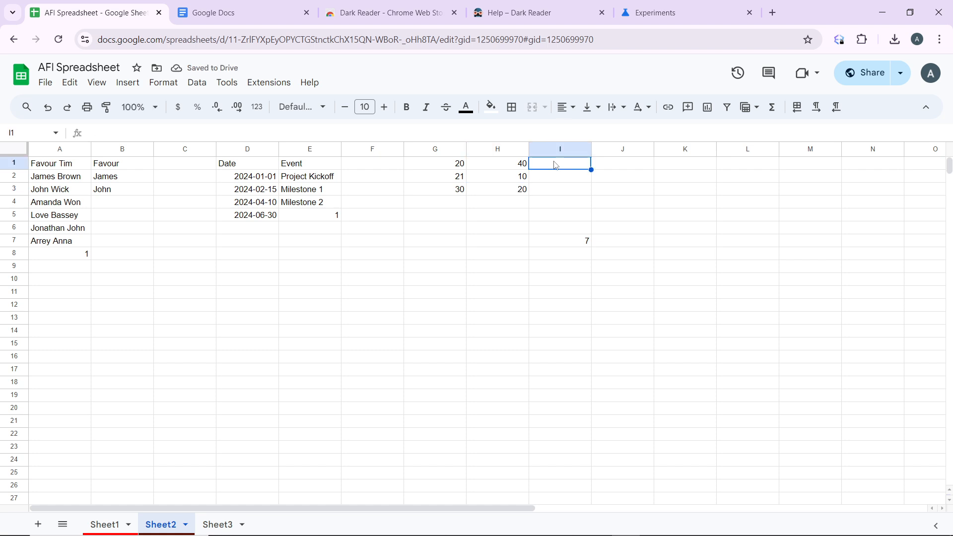
type("=")
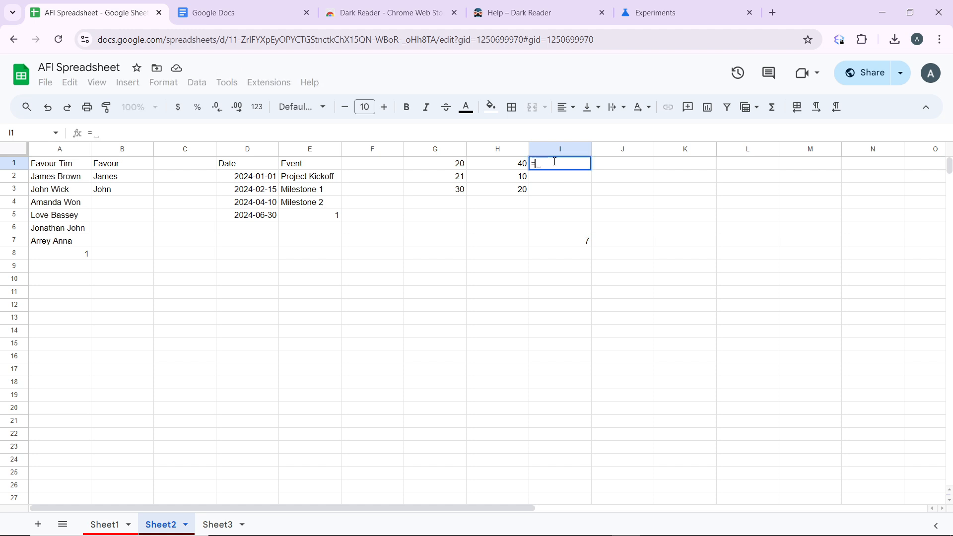
type("SUM")
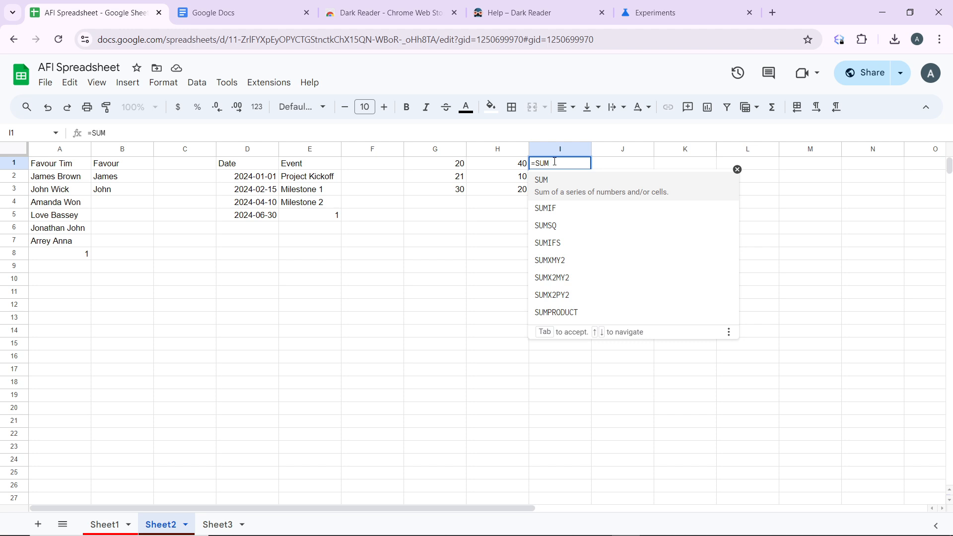
left_click(568, 207)
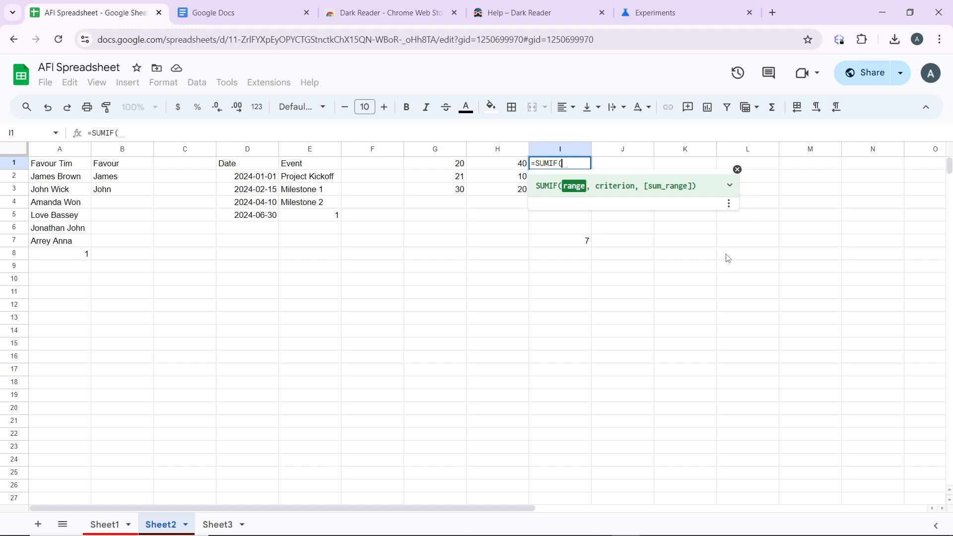
key("BackSpace")
key("BackSpace")
key("BackSpace")
key("BackSpace")
key("Escape")
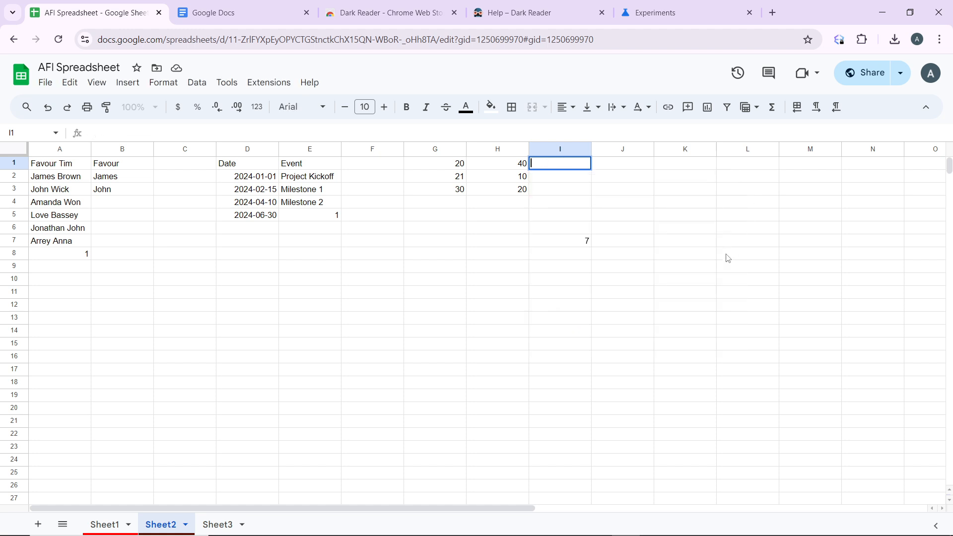
left_click(708, 258)
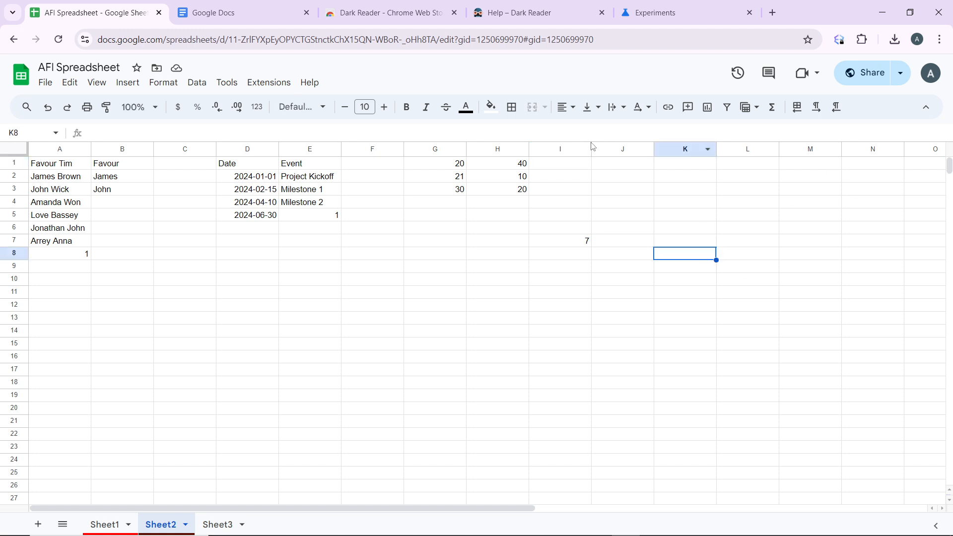
Replace the number in cell G1 with the column header "Product"
left_click(460, 166)
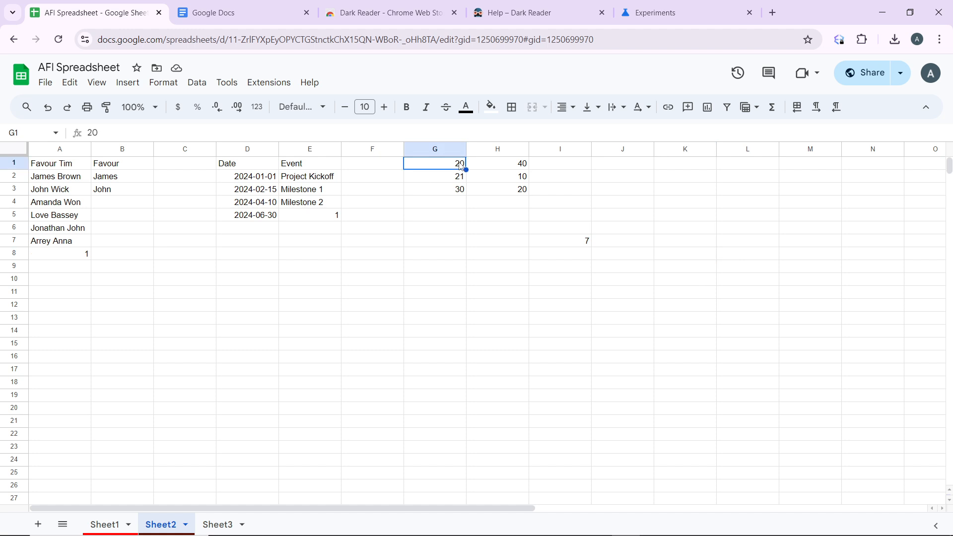
key("Delete")
type("P")
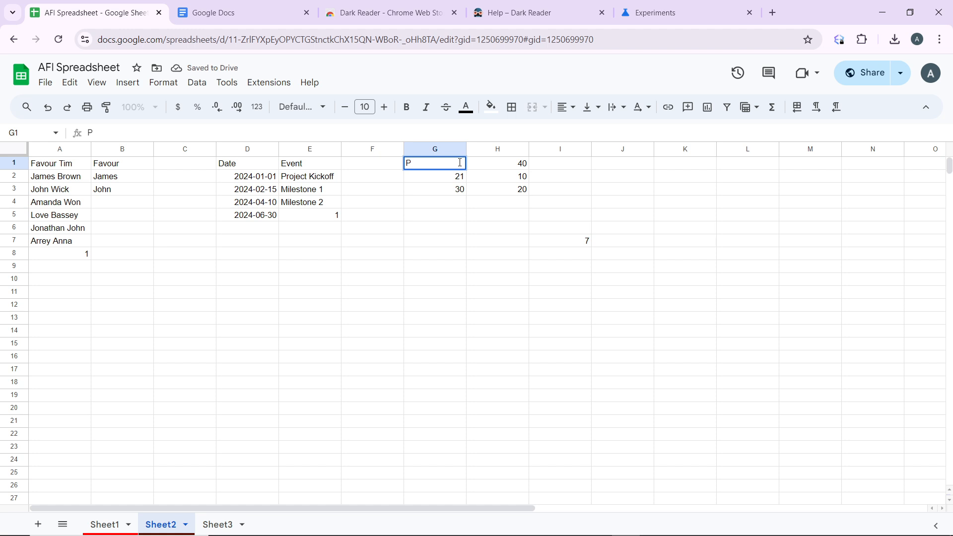
type("roduct")
Fill the Product column in cells G2 to G5 with Apple, Banana, Orange and Sweet, overwriting the existing numbers
left_click(456, 179)
double_click(456, 176)
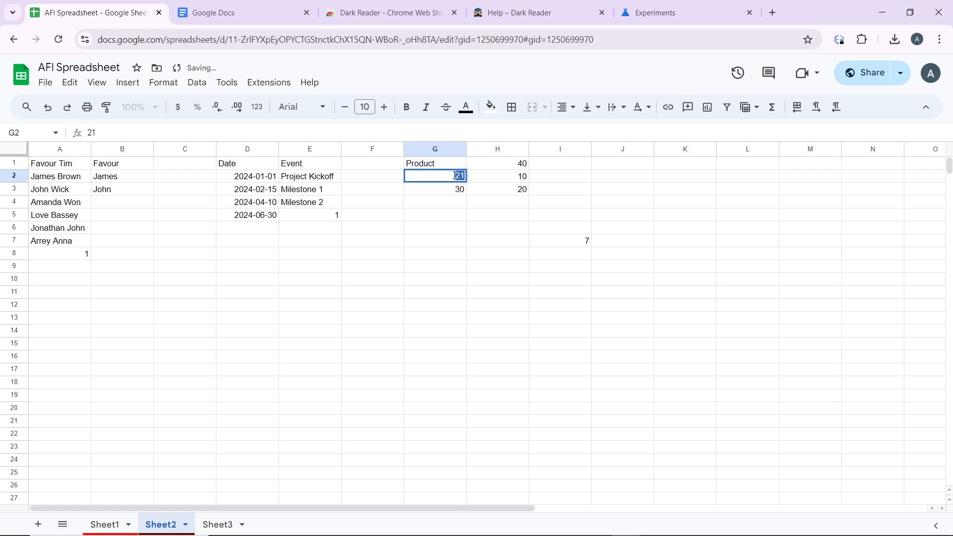
type("Apple")
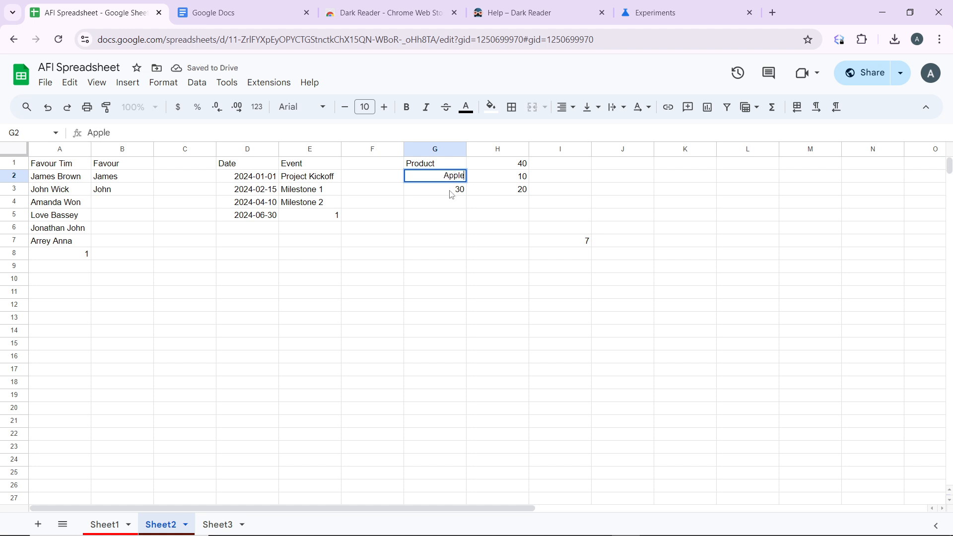
left_click(452, 189)
double_click(451, 191)
type("B")
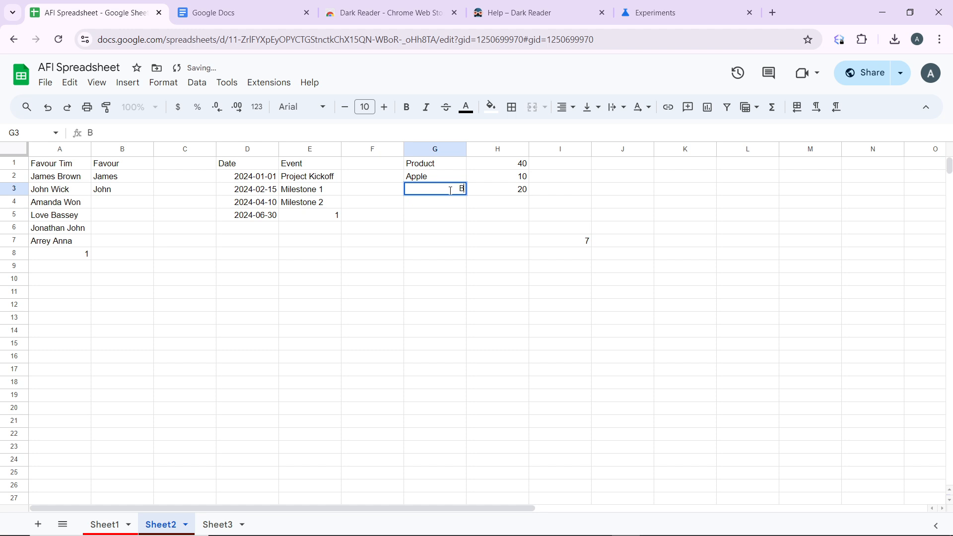
type("anana")
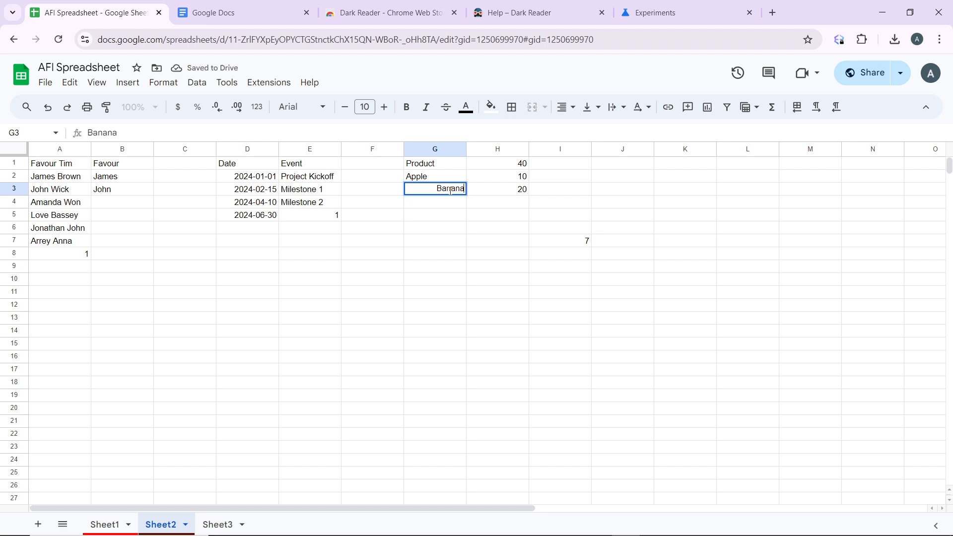
left_click(448, 204)
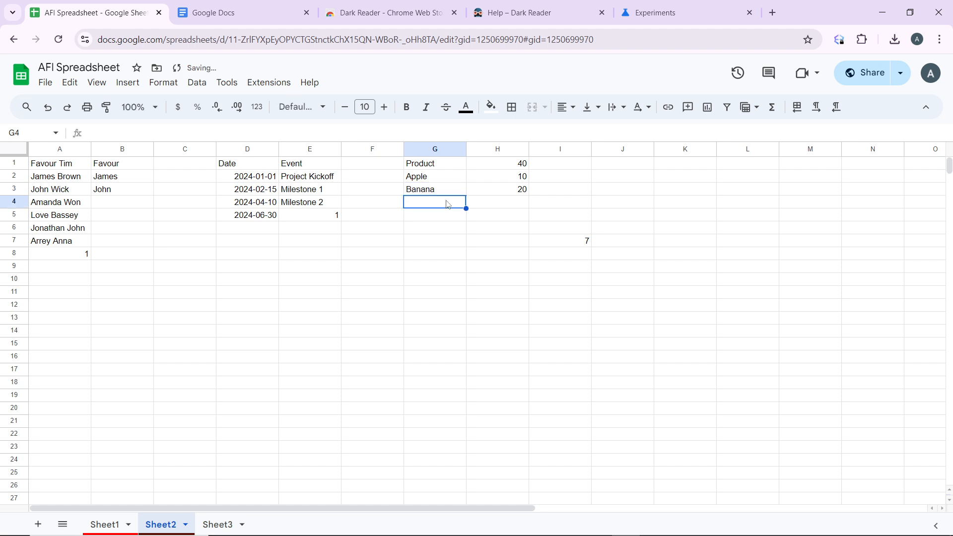
type("Orange")
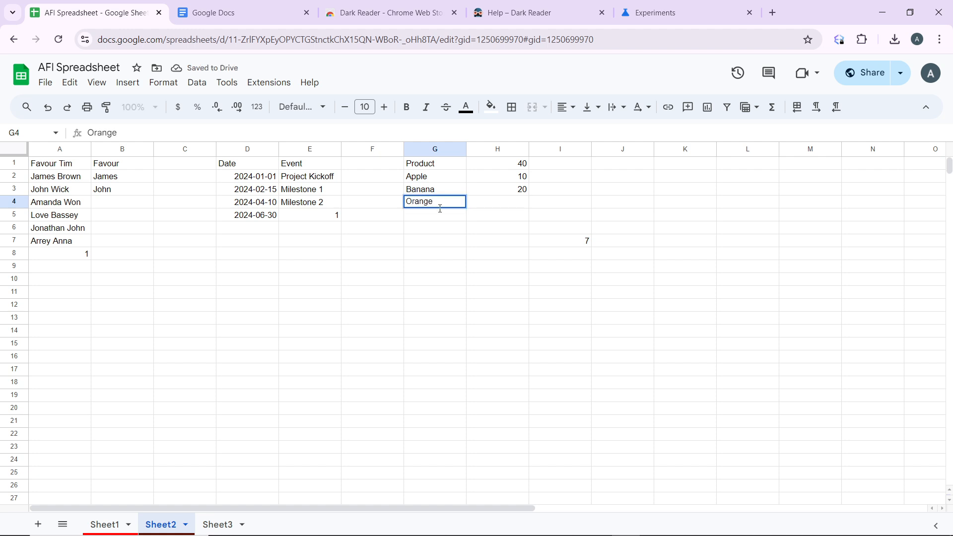
key("Return")
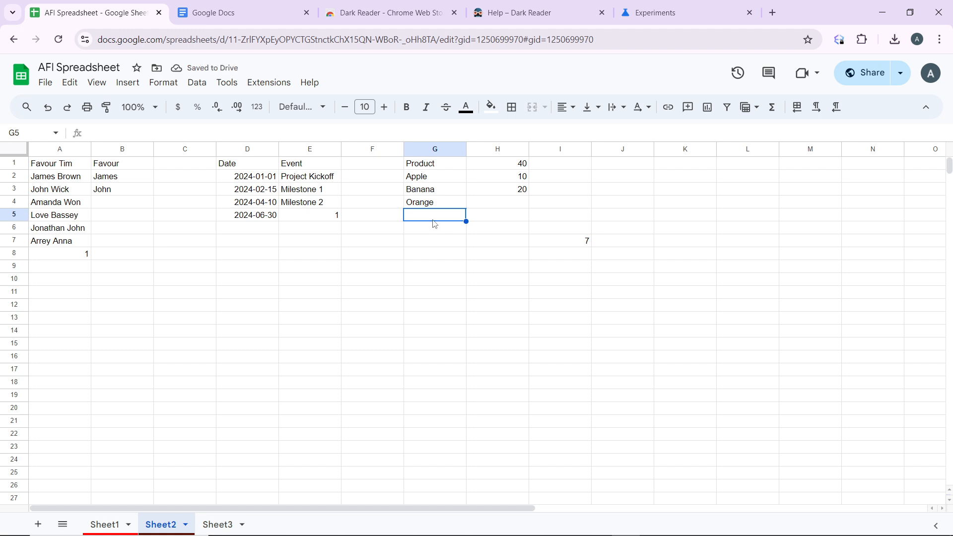
type("Swee")
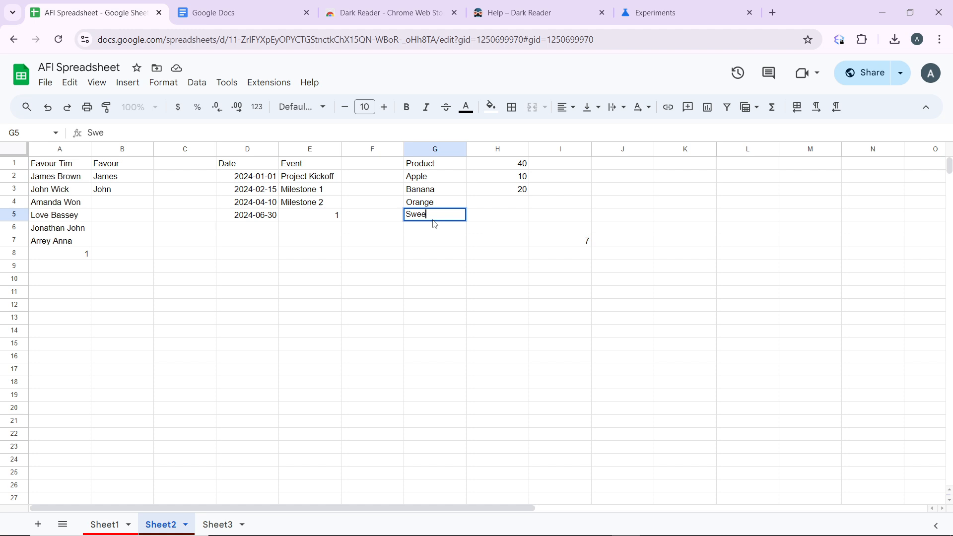
type("t")
Enter 150 for Orange in cell H4 and 90 for Sweet in cell H5
left_click(512, 206)
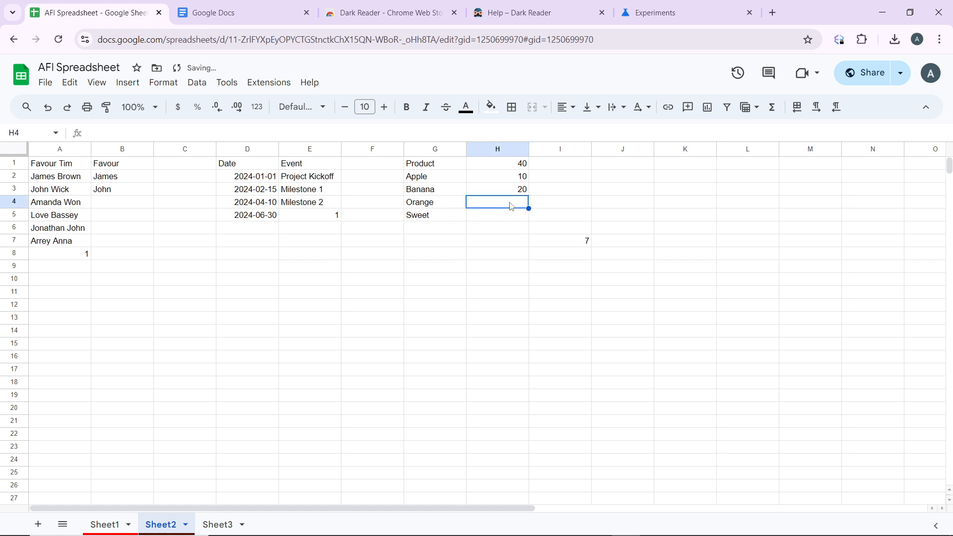
type("150")
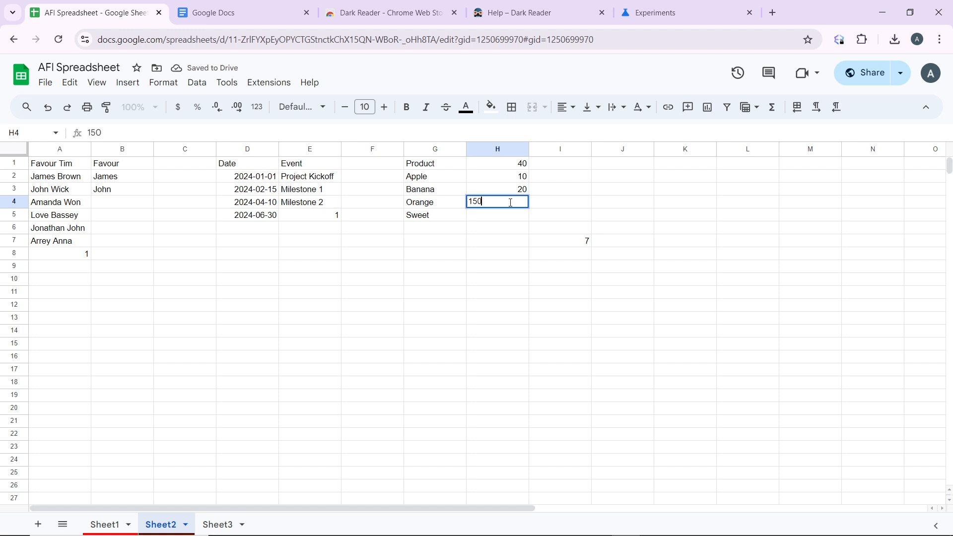
left_click(502, 217)
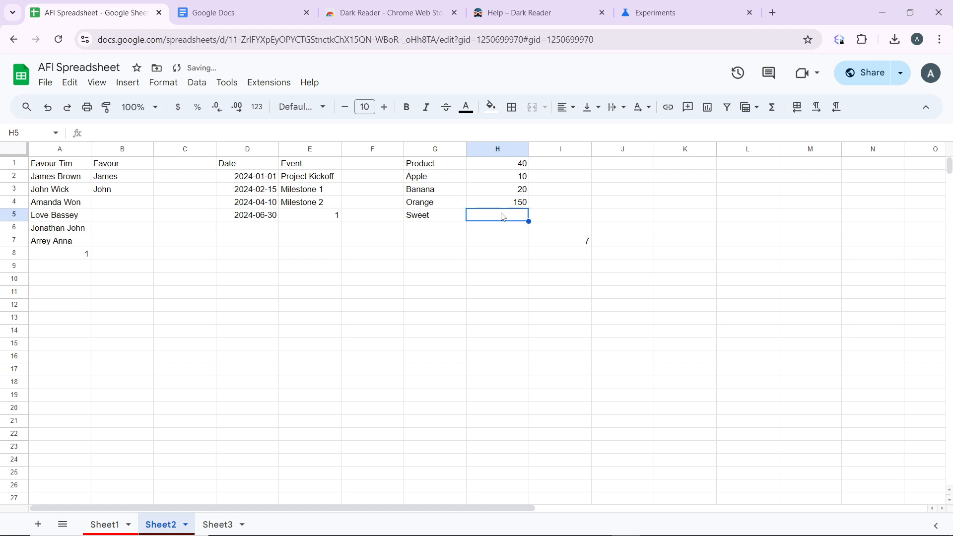
type("90")
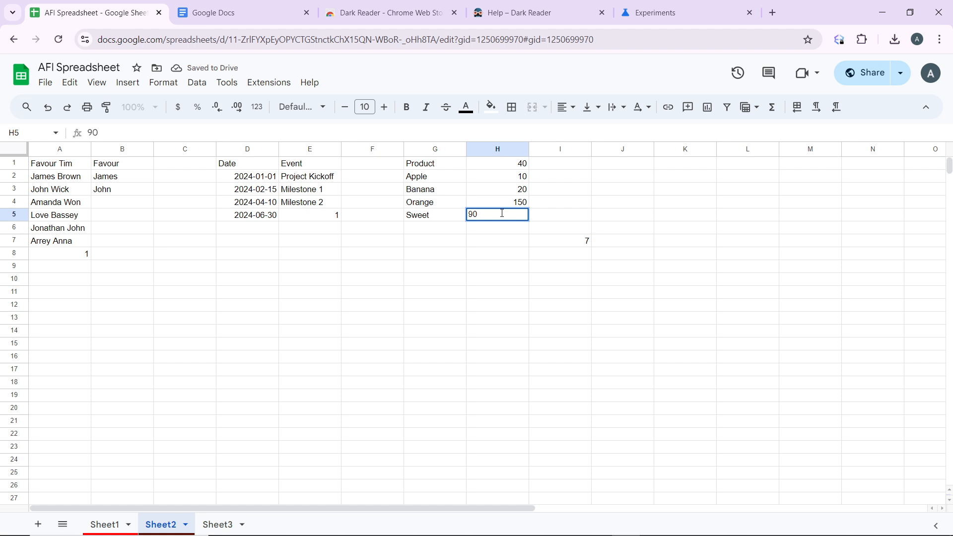
Change the number for Apple in cell H2 to 80
left_click(521, 165)
left_click(522, 179)
double_click(521, 176)
key("BackSpace")
key("BackSpace")
type("80")
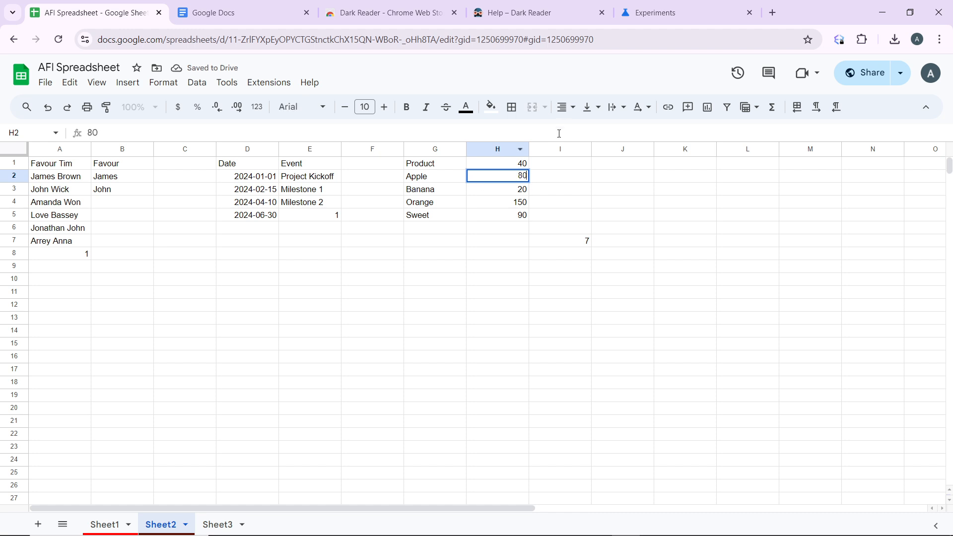
Replace the number in cell H1 with the column header "Sales"
left_click(521, 165)
double_click(521, 166)
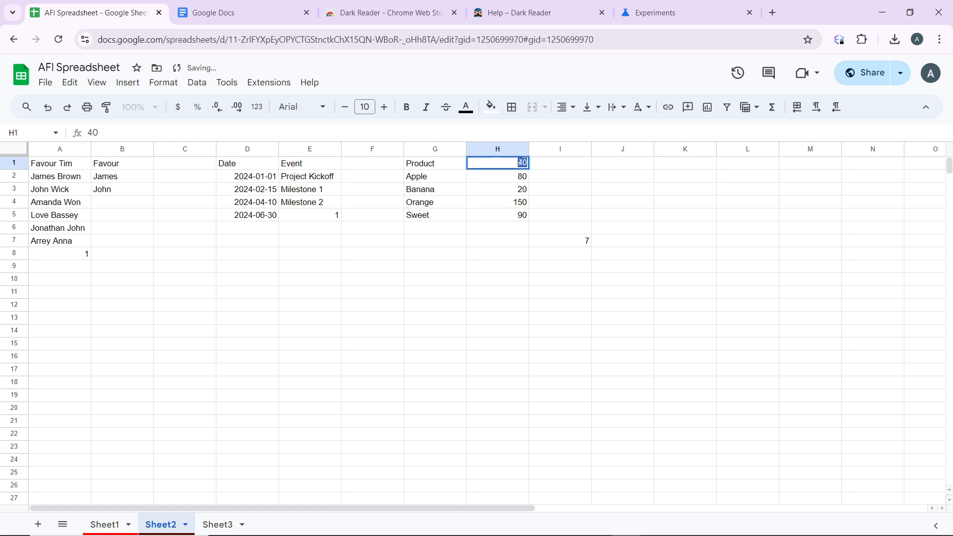
type("Sales")
left_click(512, 208)
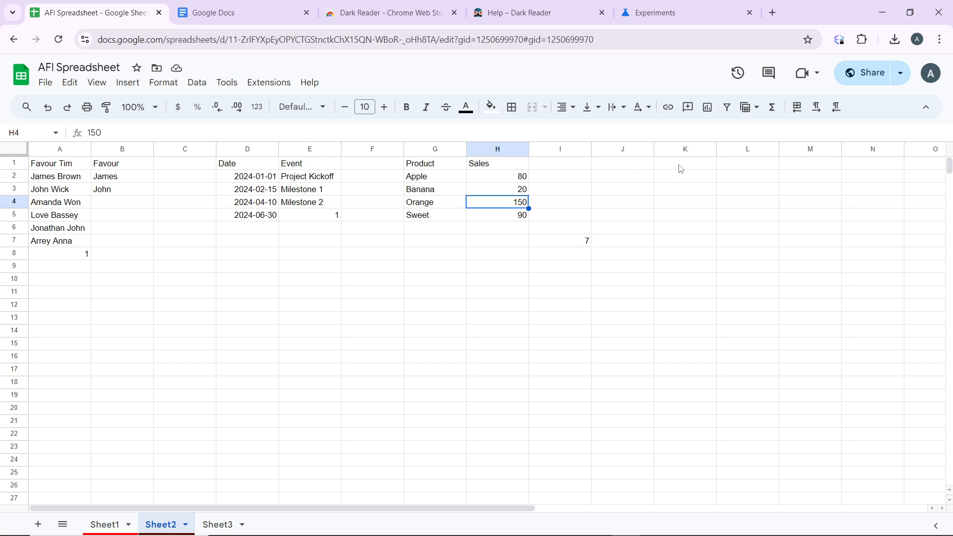
Clear the stray number from cell I7, below and beside the Product and Sales table
left_click(568, 178)
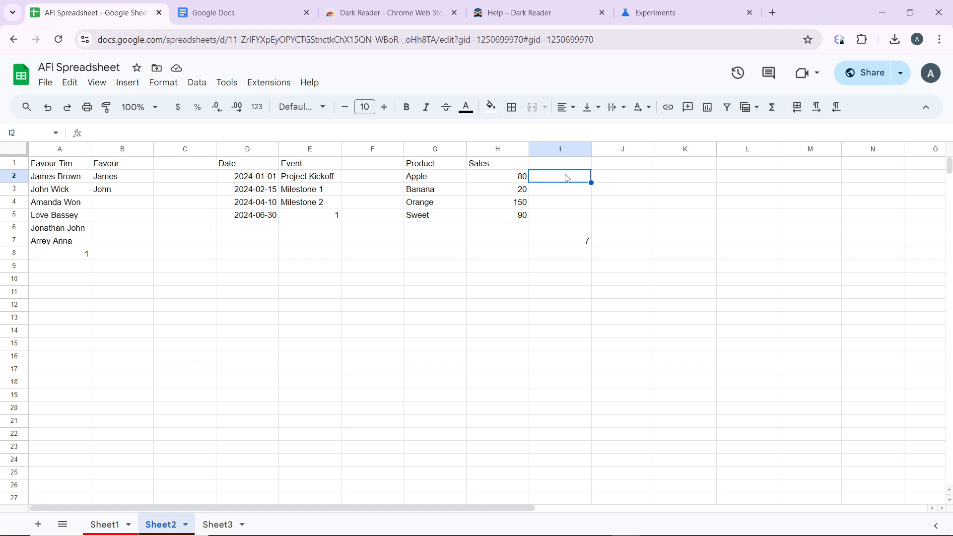
left_click(561, 243)
key("Delete")
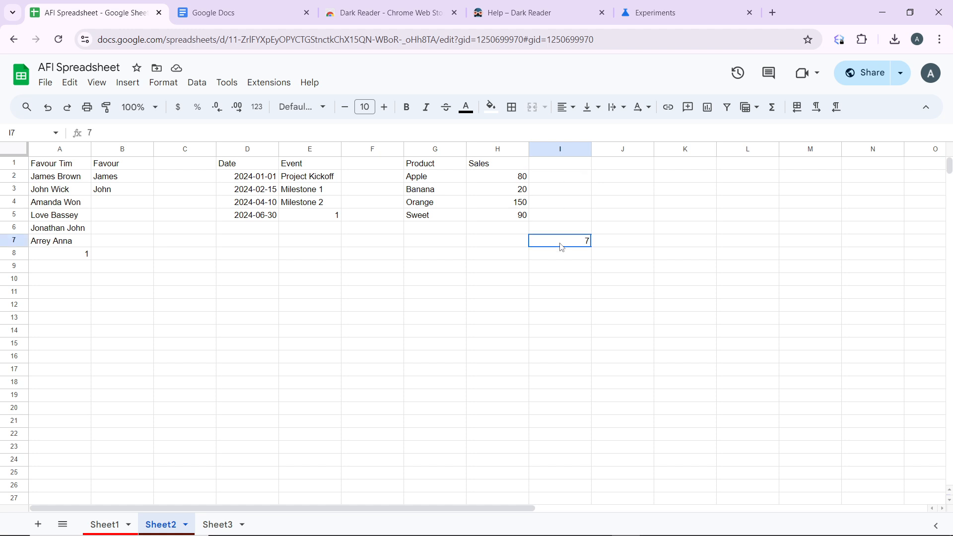
Enter the formula =SUMIF(H2 : H5, ">100") in cell I2 to add up the sales above 100
left_click(568, 177)
type("=")
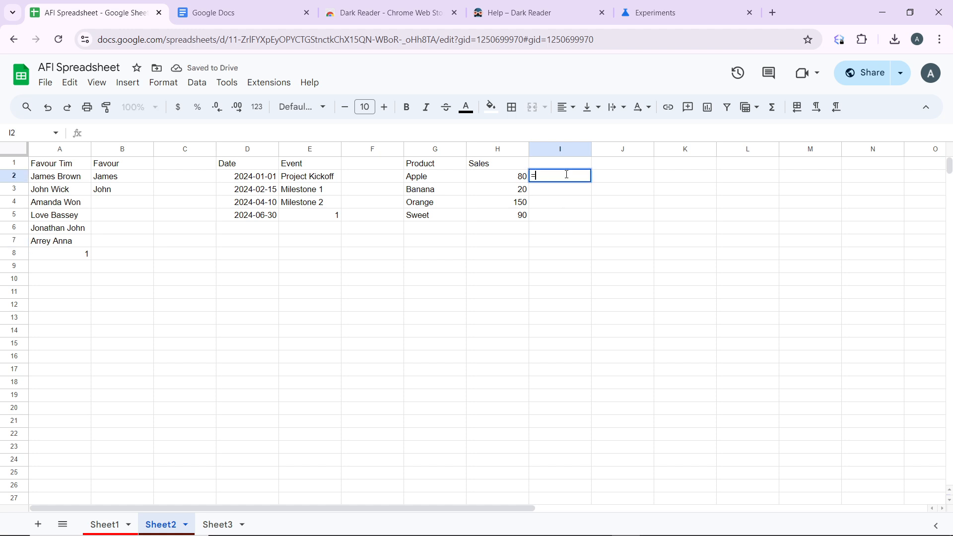
type("SUMIF")
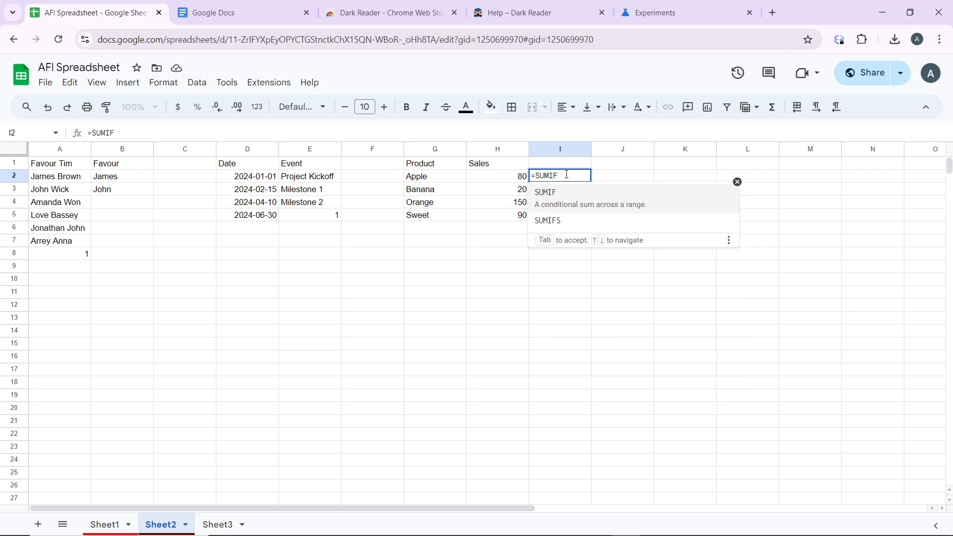
left_click(566, 201)
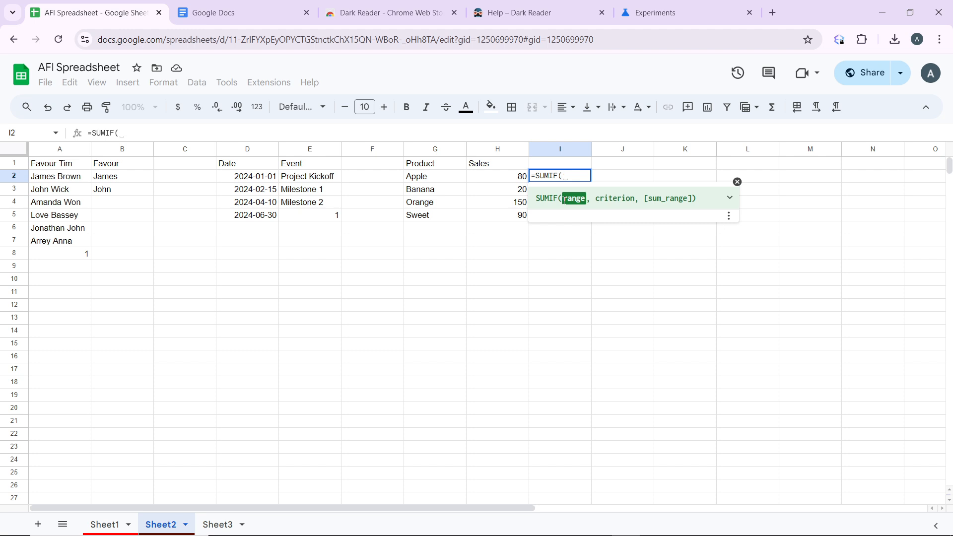
type("H")
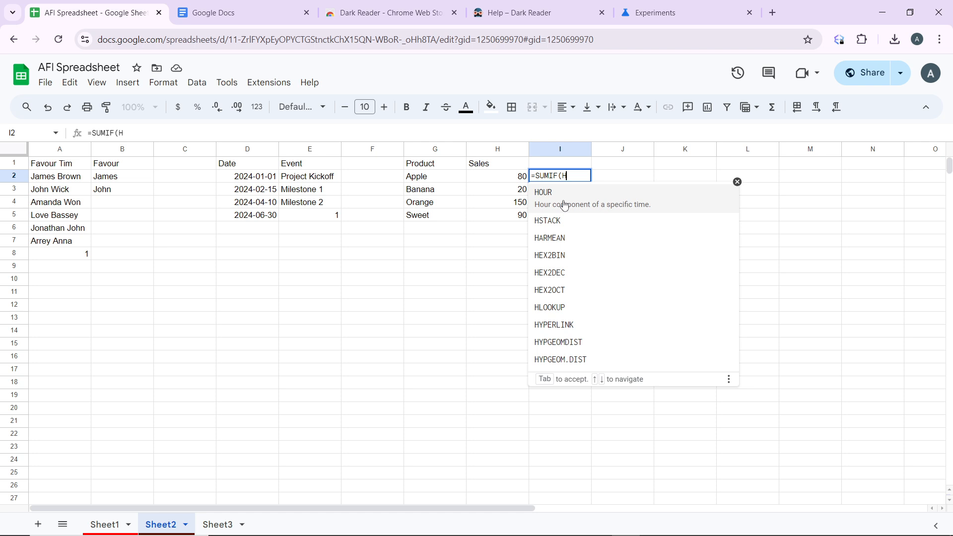
type("2")
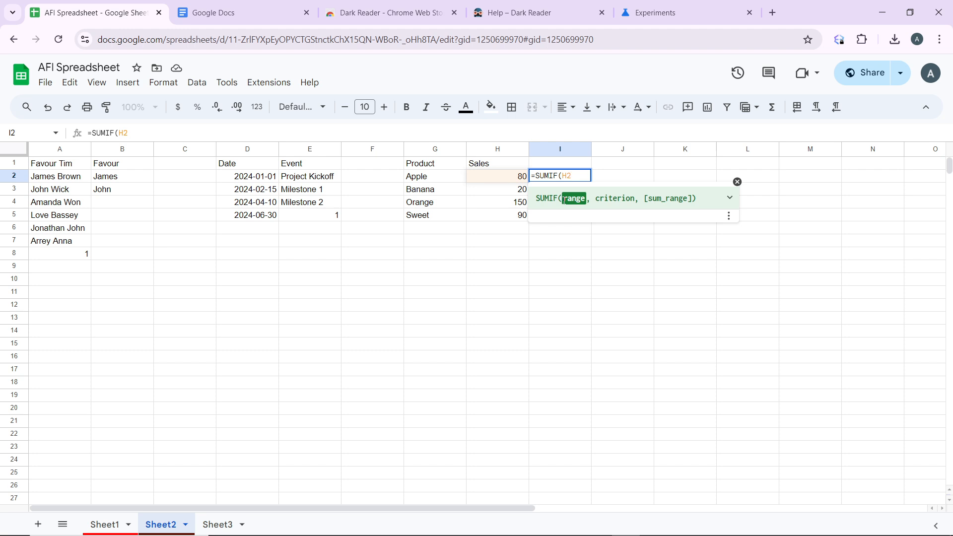
type(" : ")
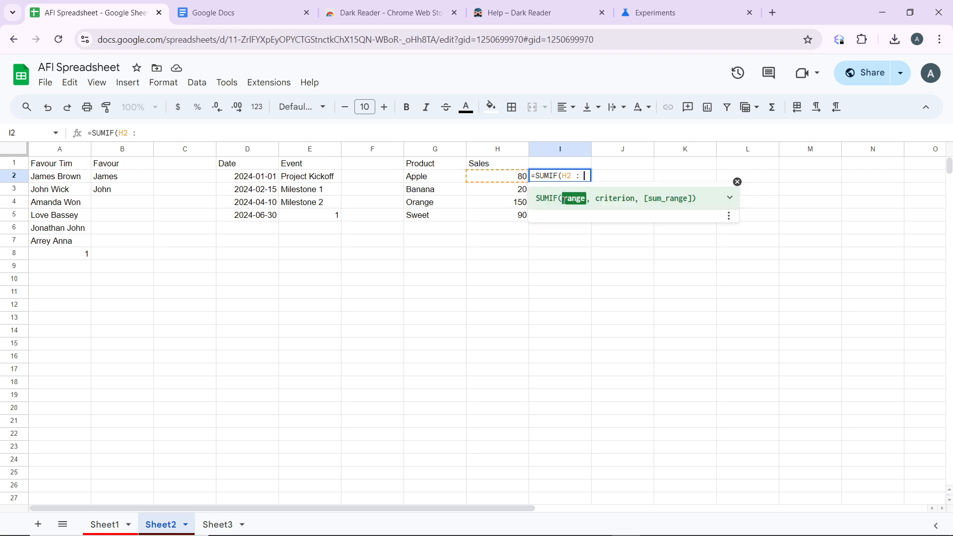
type("H5")
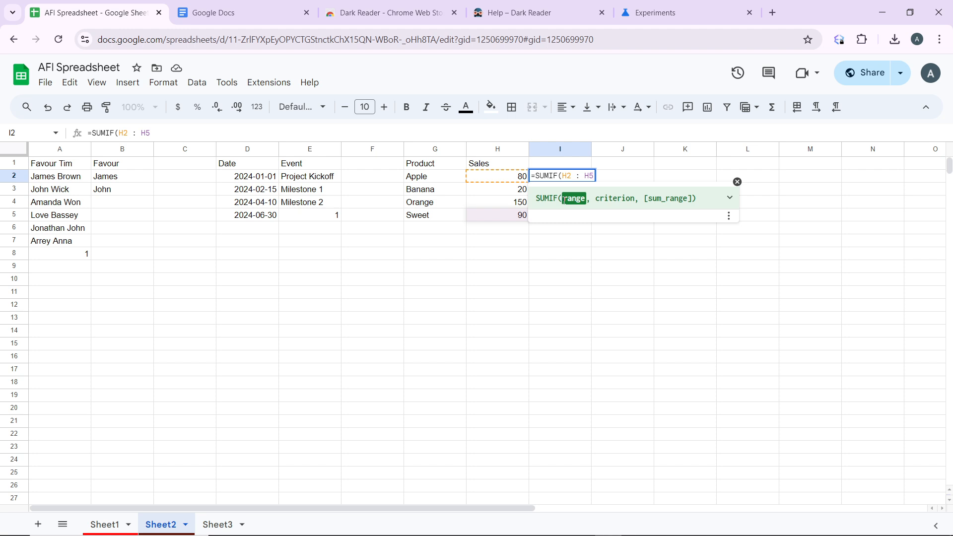
type(", ")
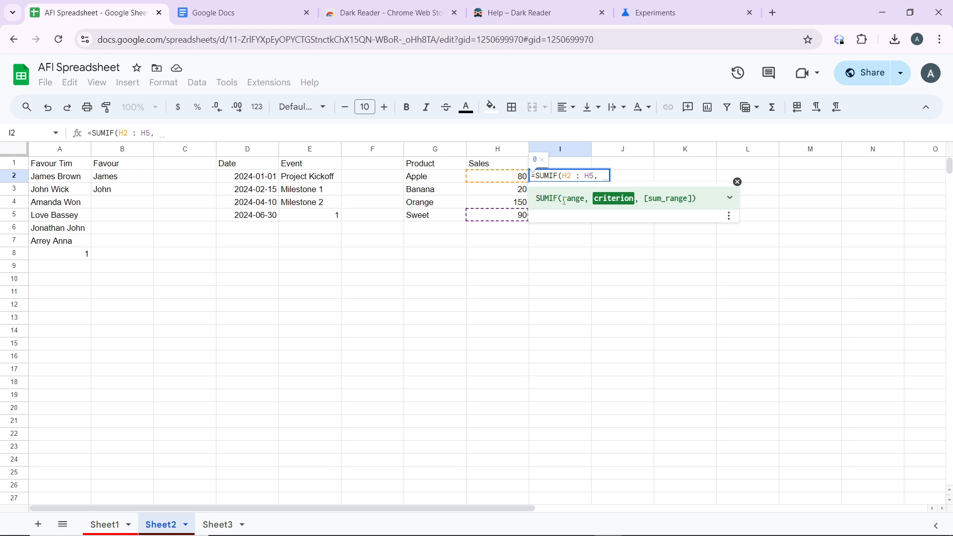
type("\"")
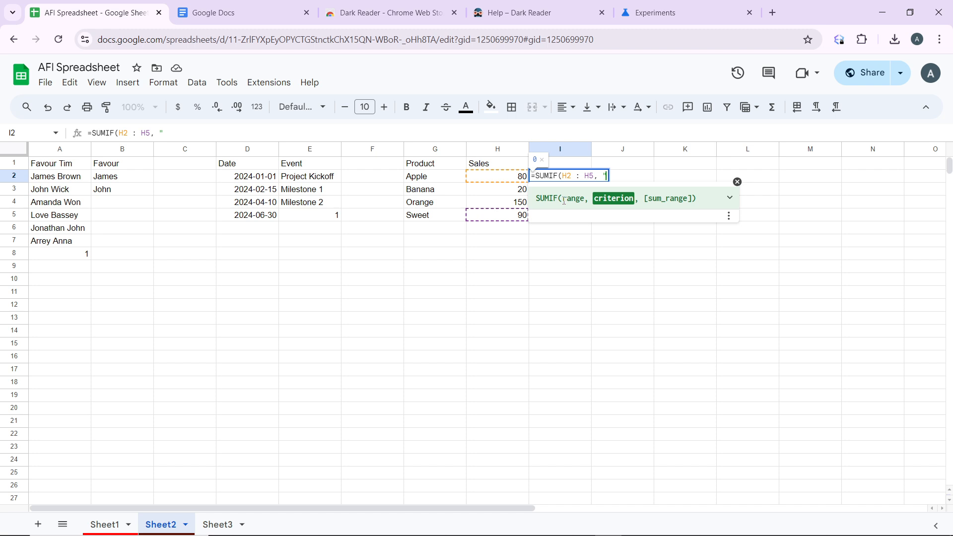
type(">100")
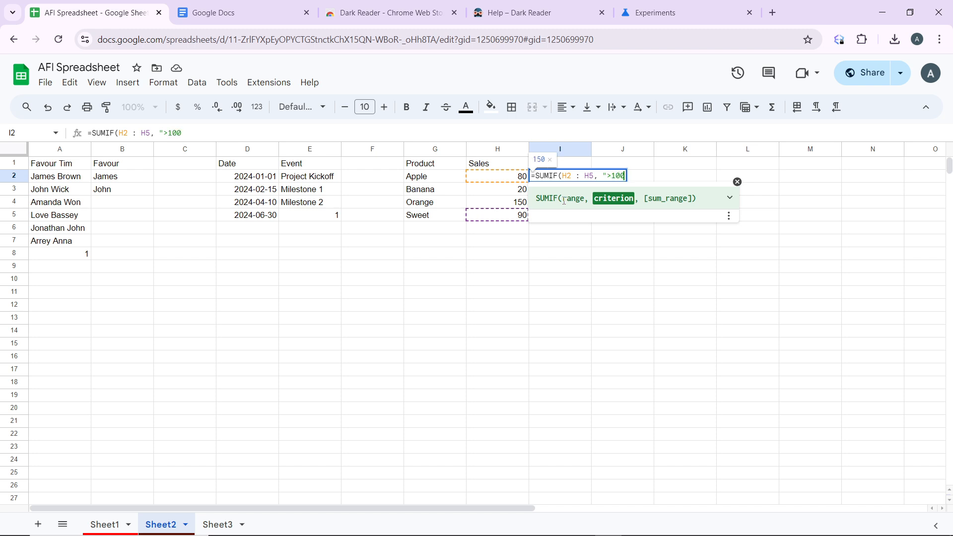
type("\"")
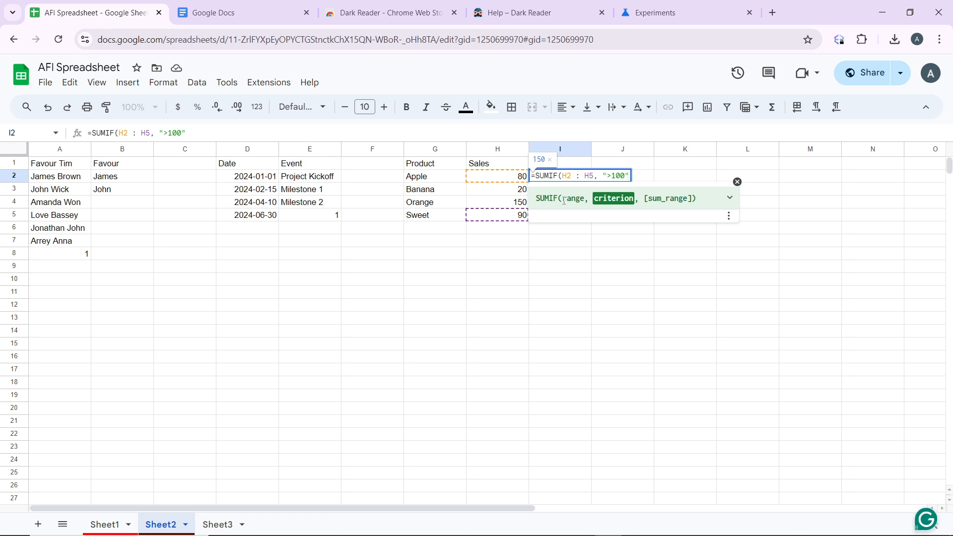
type(")")
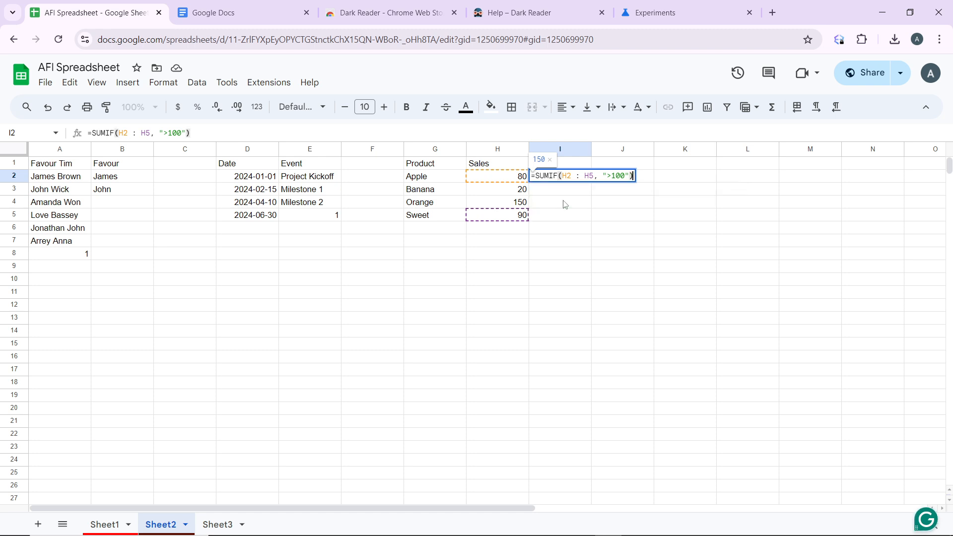
key("Return")
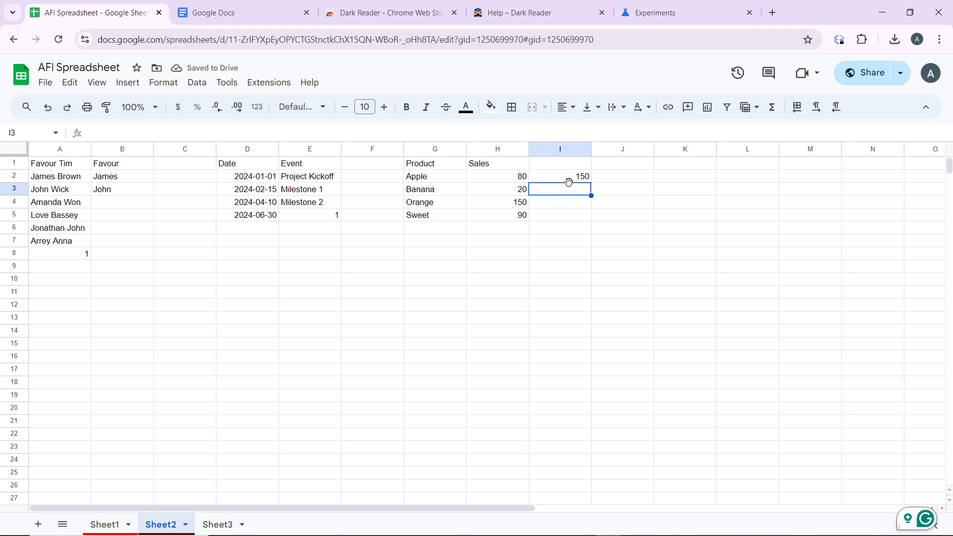
Clear the SUMIF formula from cell I2 beside the Sales column
left_click(553, 180)
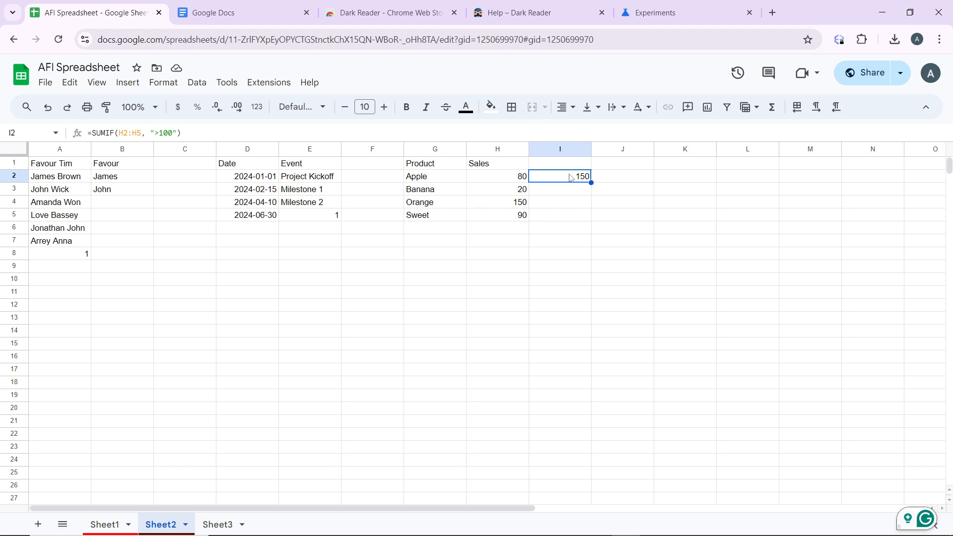
key("Delete")
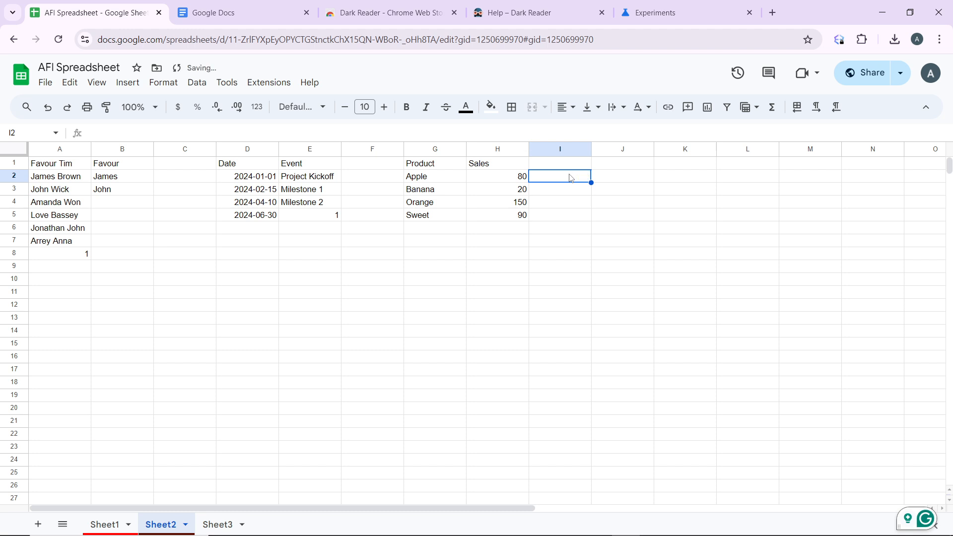
left_click(549, 220)
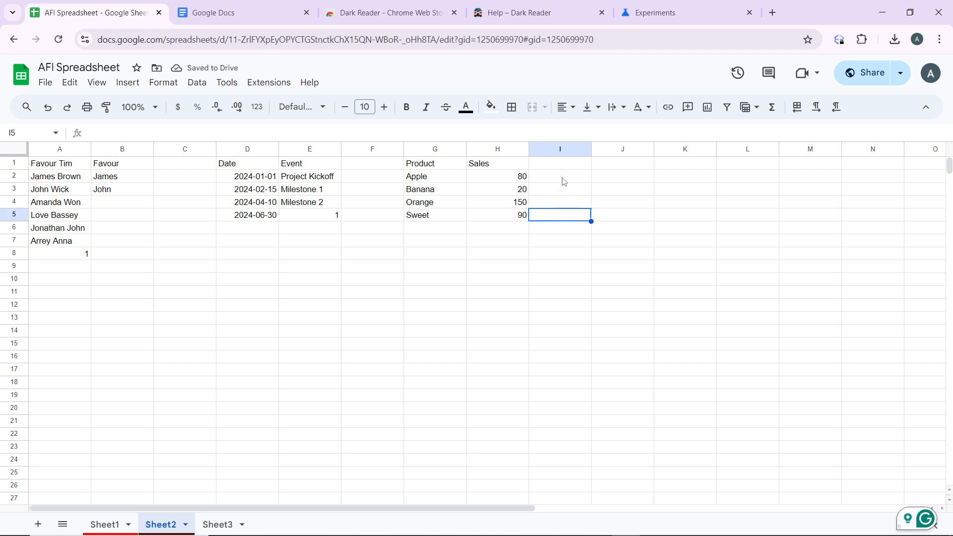
Enter the formula =SUMIF(G2 : G5, "Apple", H2 ; H5) in cell I2 to sum the sales for Apple
left_click(564, 182)
type("=SUMIF")
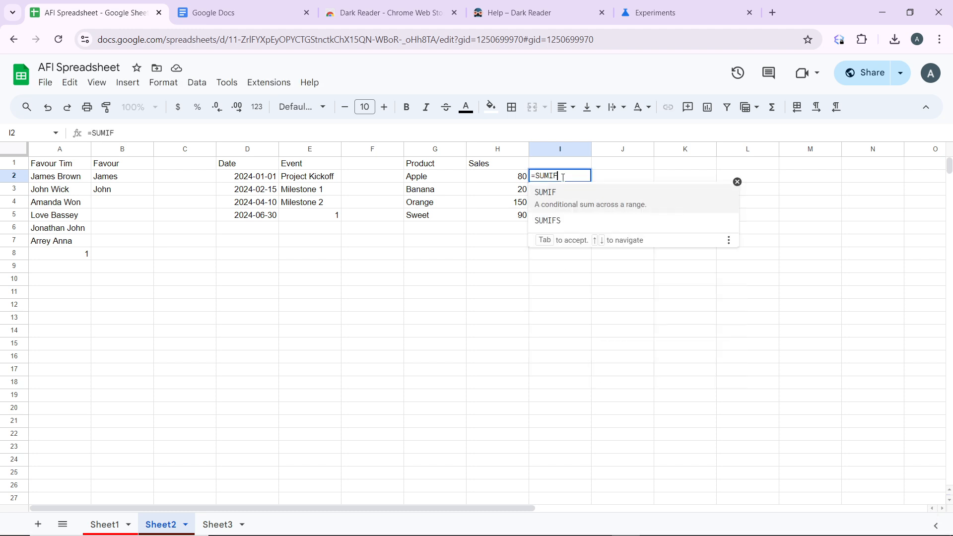
left_click(564, 194)
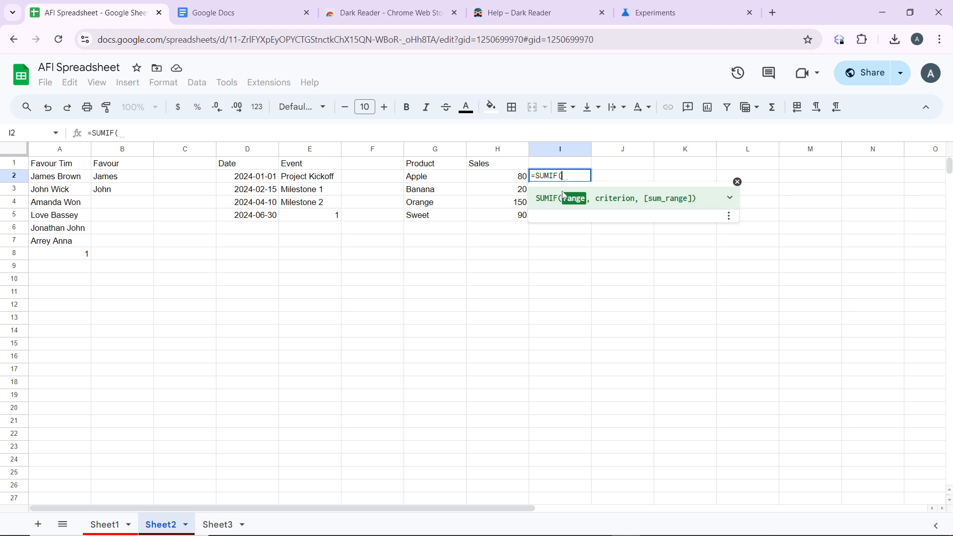
type("G2")
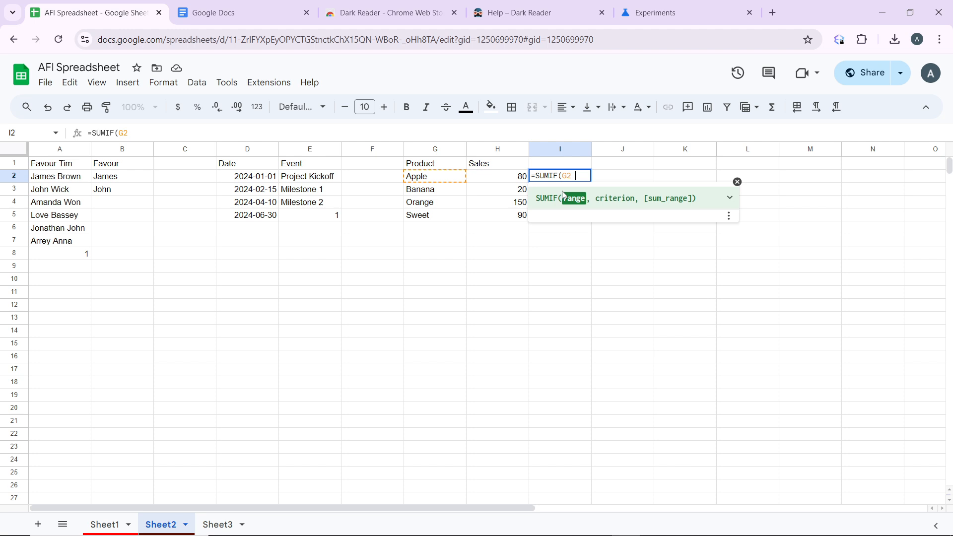
type(" : G5")
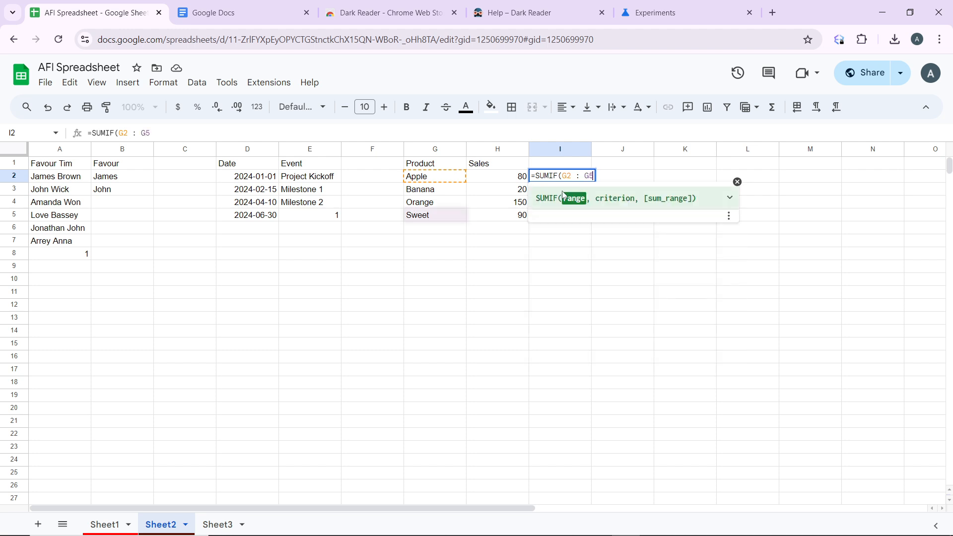
type(", ")
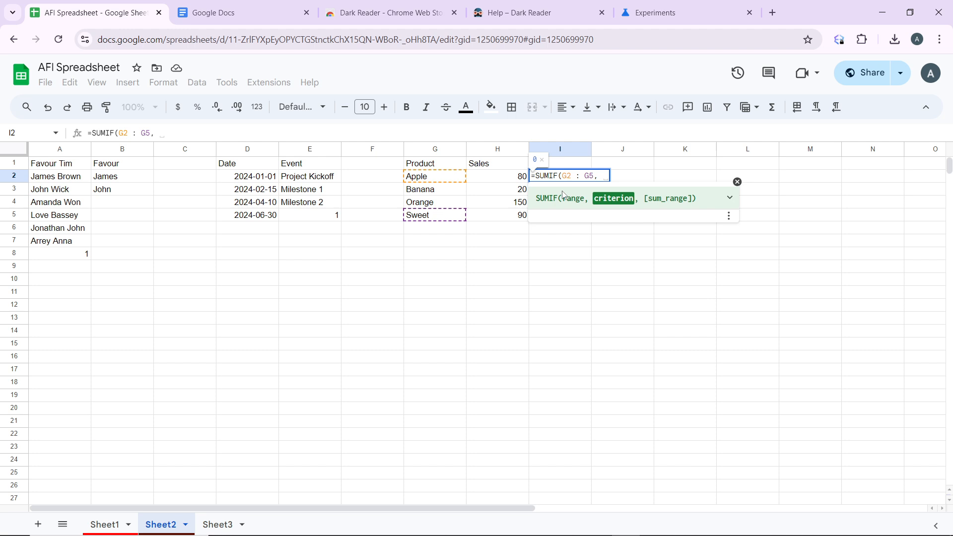
type("\"")
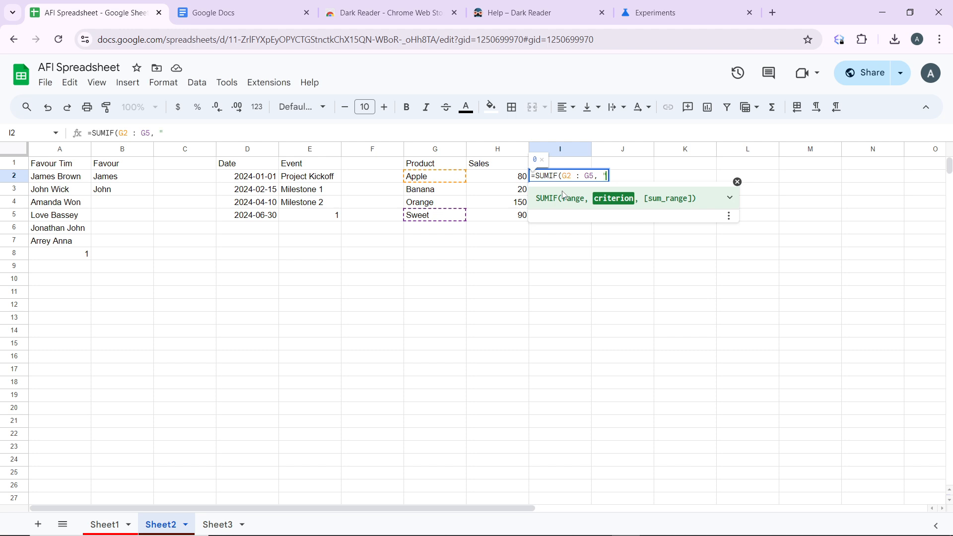
type("Apple")
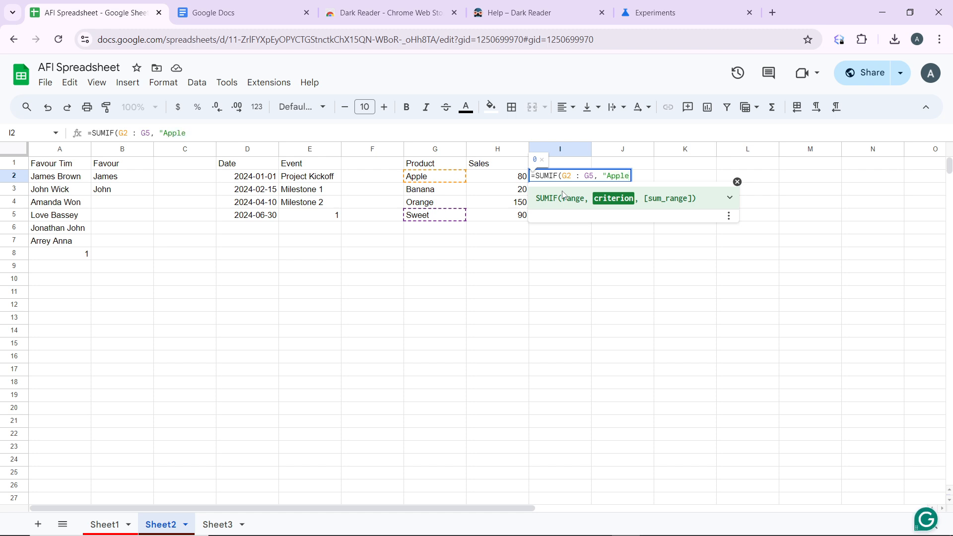
type("\",")
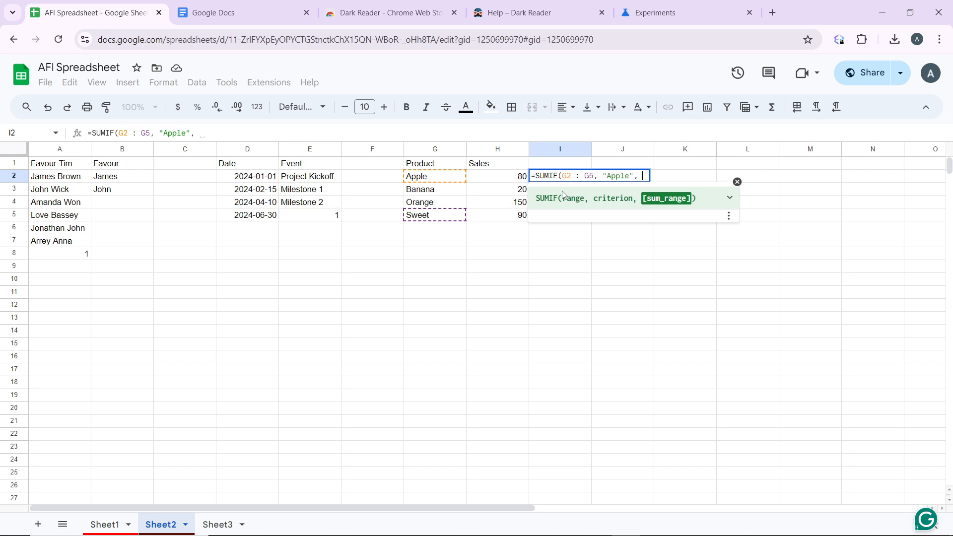
type("H")
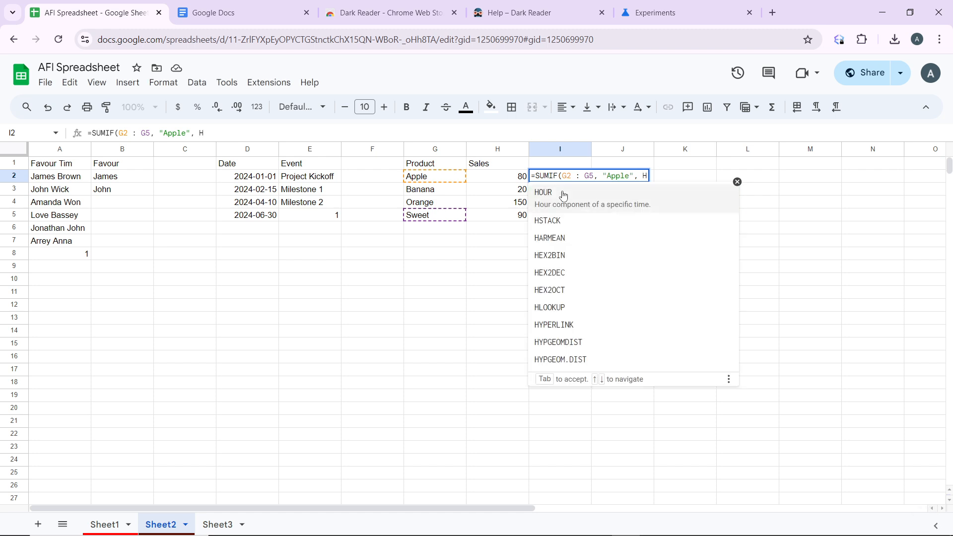
type("2")
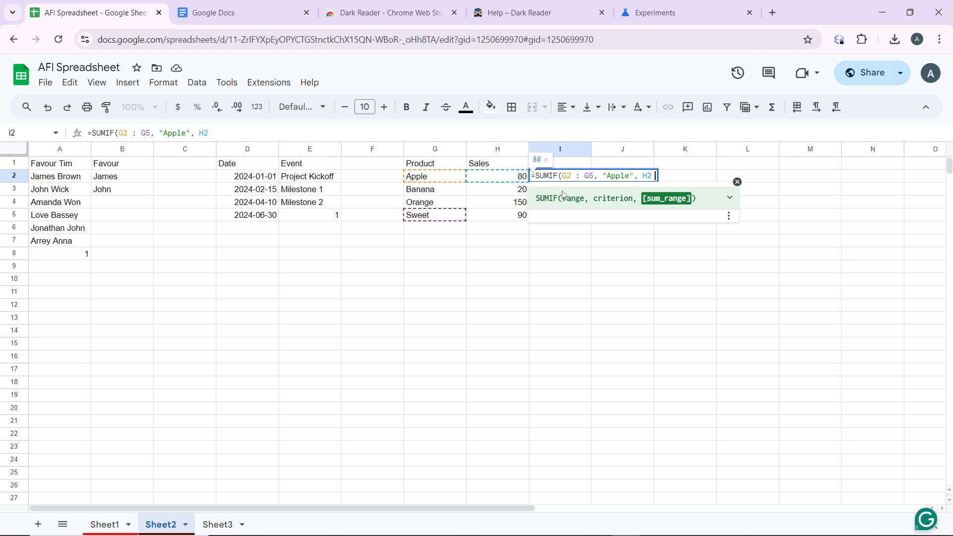
type(" ; ")
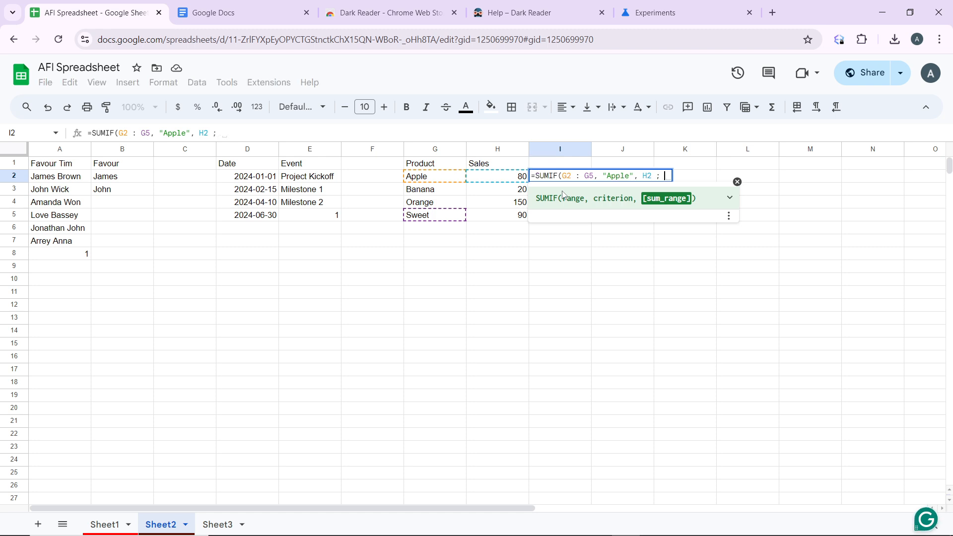
type("H5")
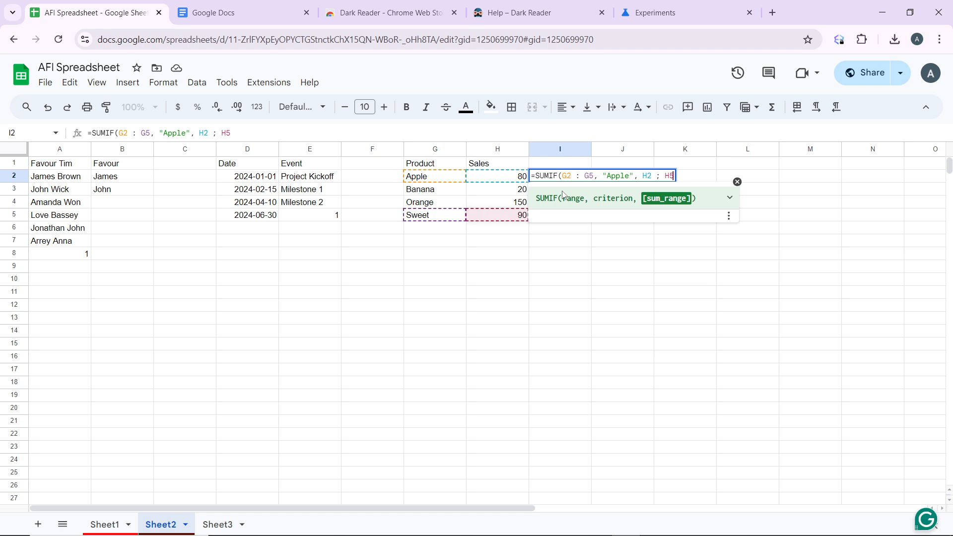
type(")")
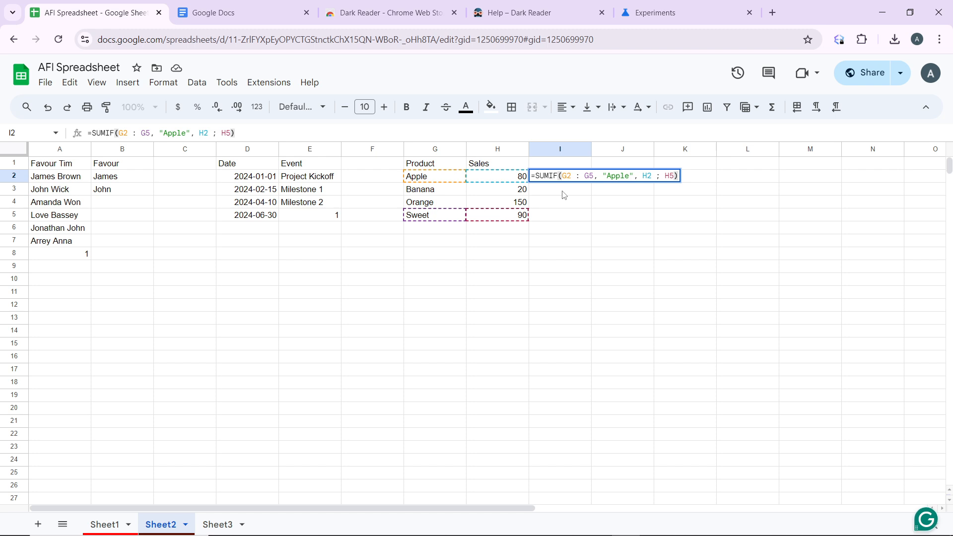
key("Return")
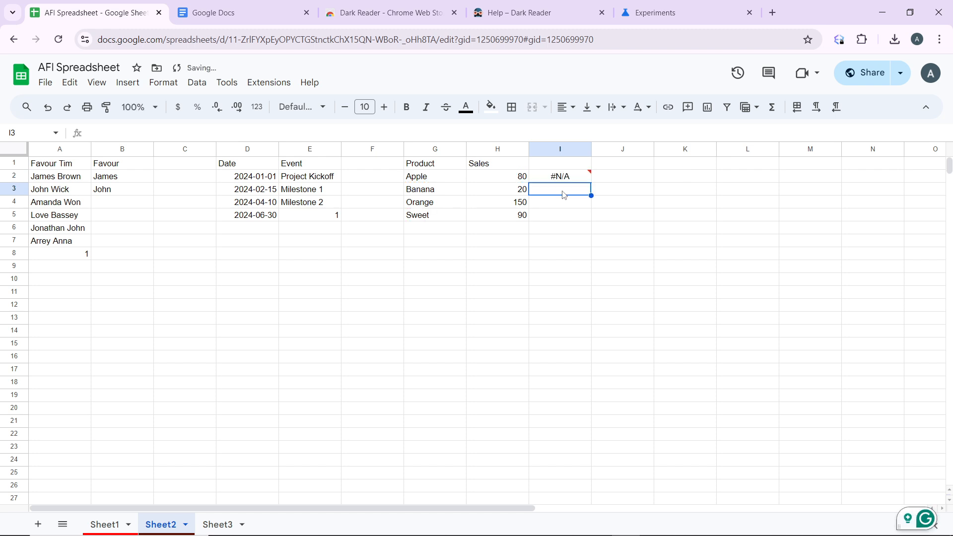
Correct the formula in cell I2 by replacing the separator between H2 and H5 with a colon, making H2:H5 the sum range
left_click(571, 179)
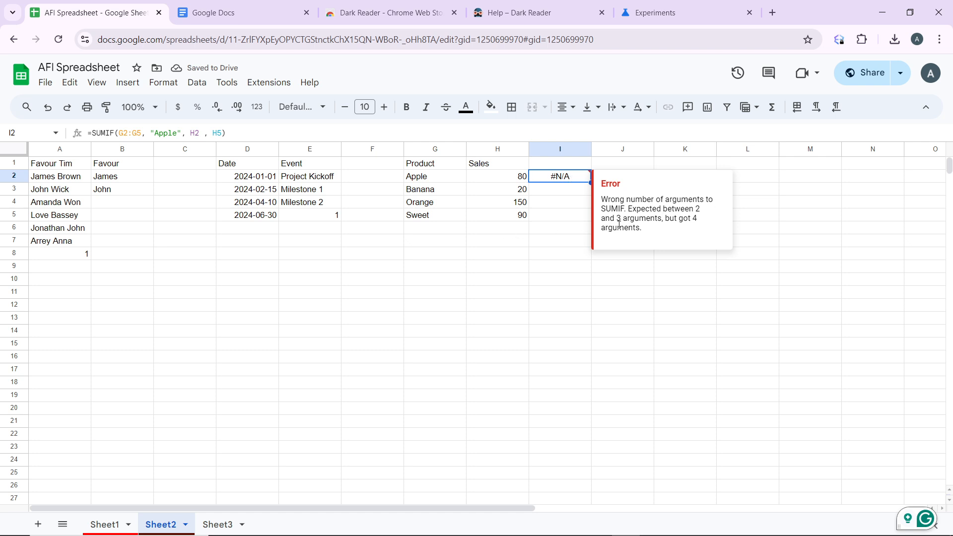
left_click(209, 135)
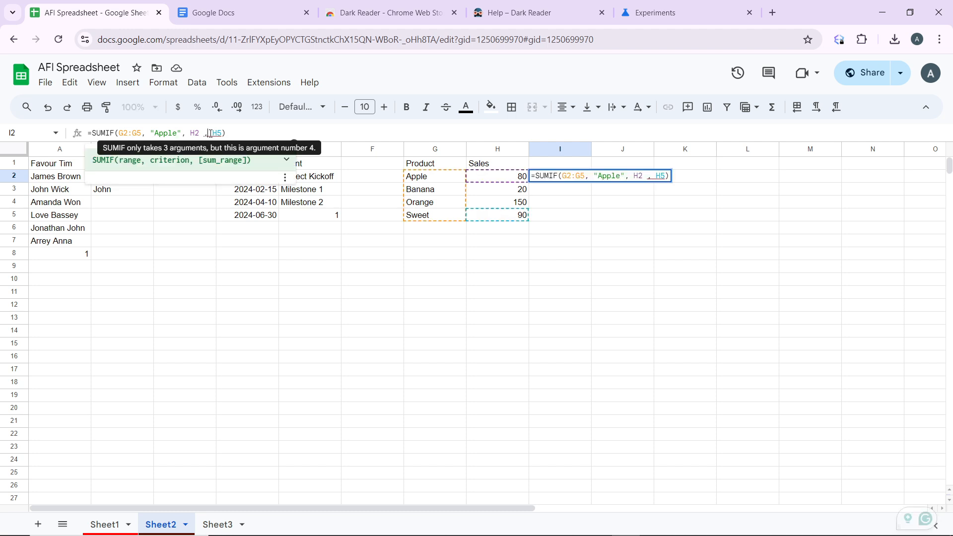
key("BackSpace")
key("BackSpace")
key("BackSpace")
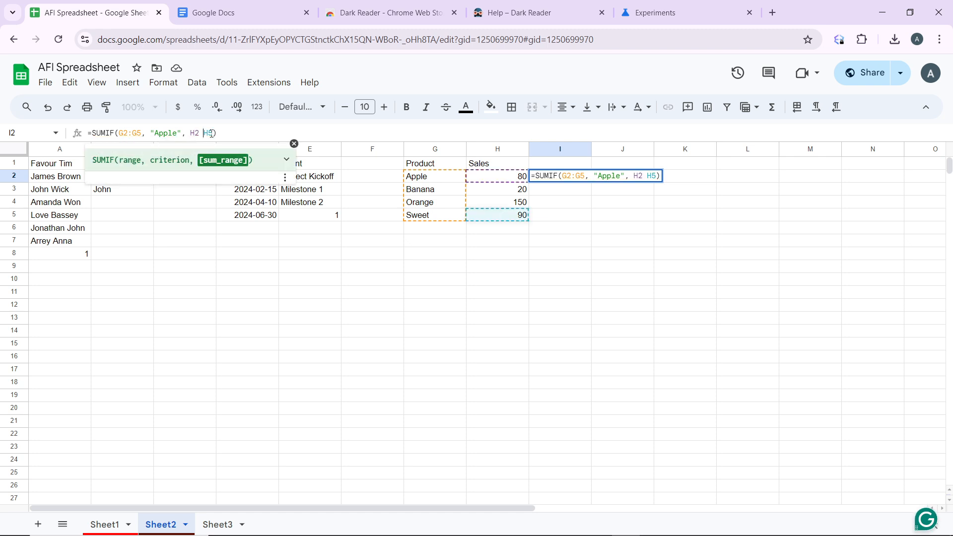
type(":")
left_click(607, 175)
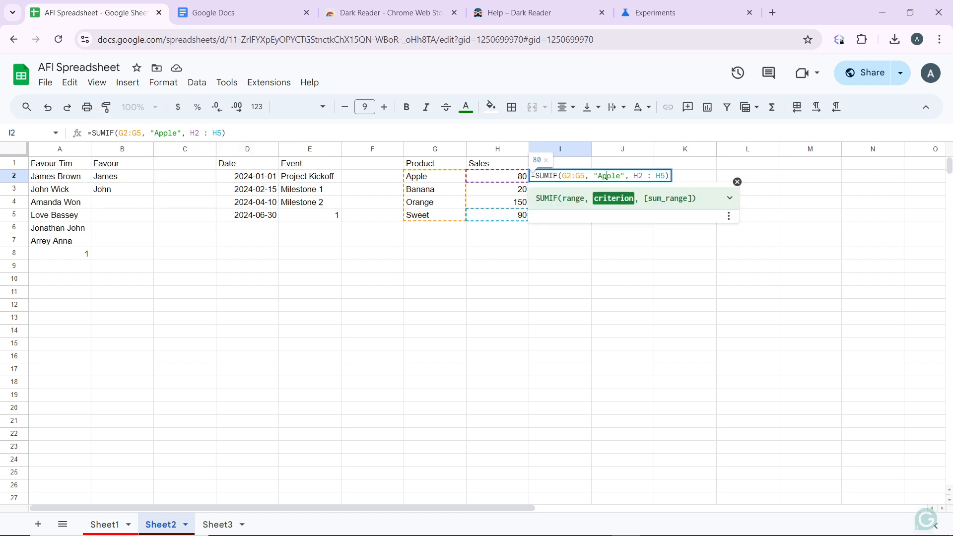
key("Return")
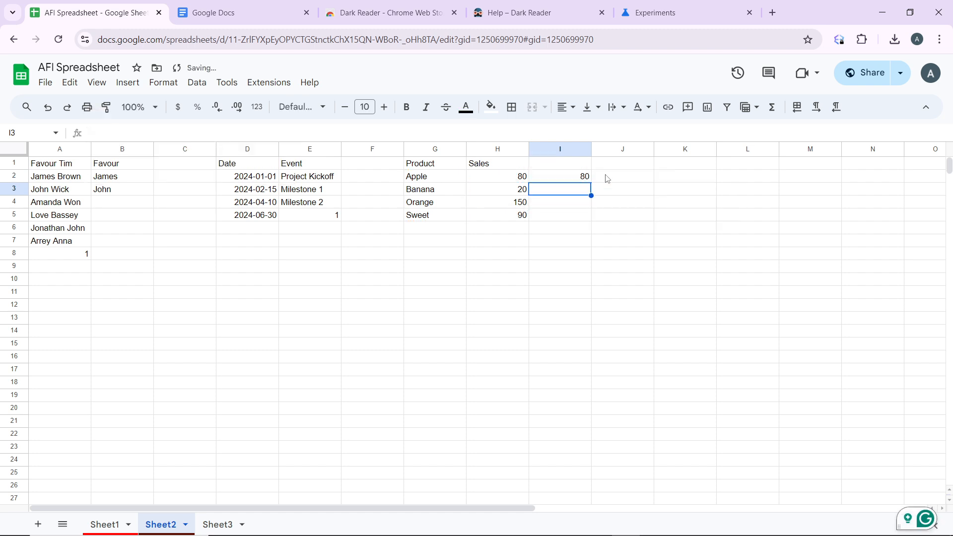
left_click(571, 180)
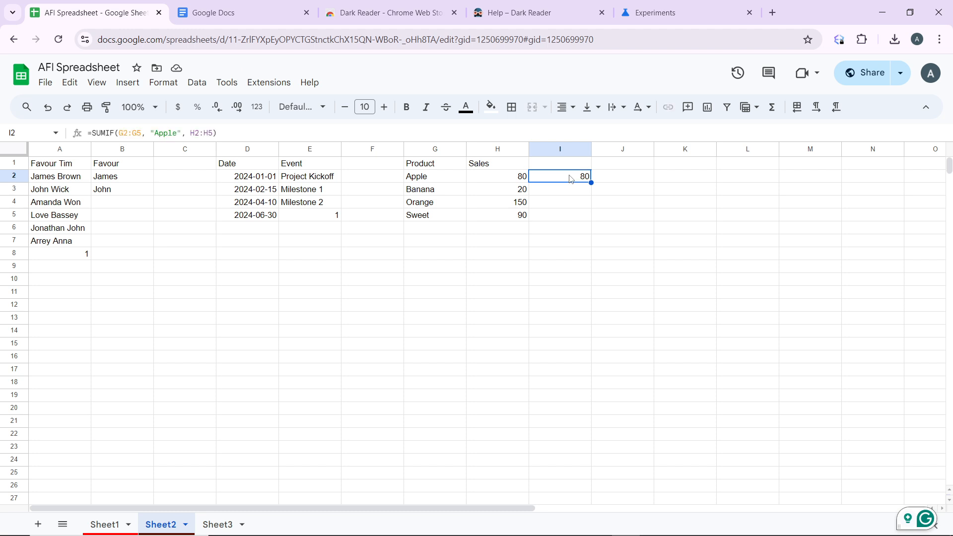